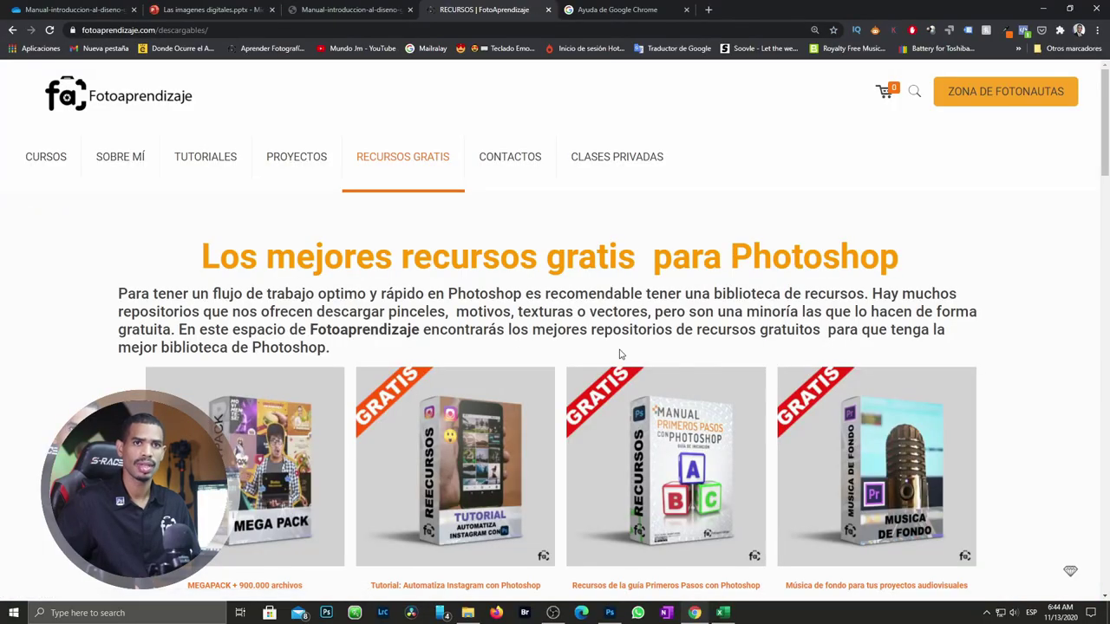
Step: Open the free +300 Fuentes pack on Fotoaprendizaje and start its OneDrive download
scroll(620, 356, down, 3)
scroll(620, 355, down, 2)
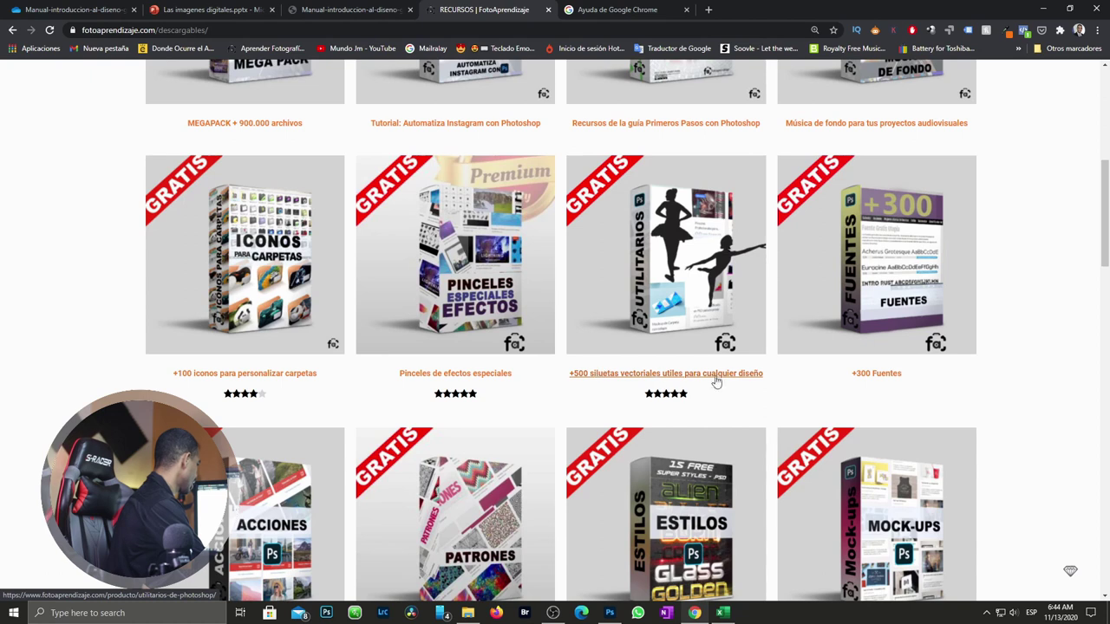
click(856, 301)
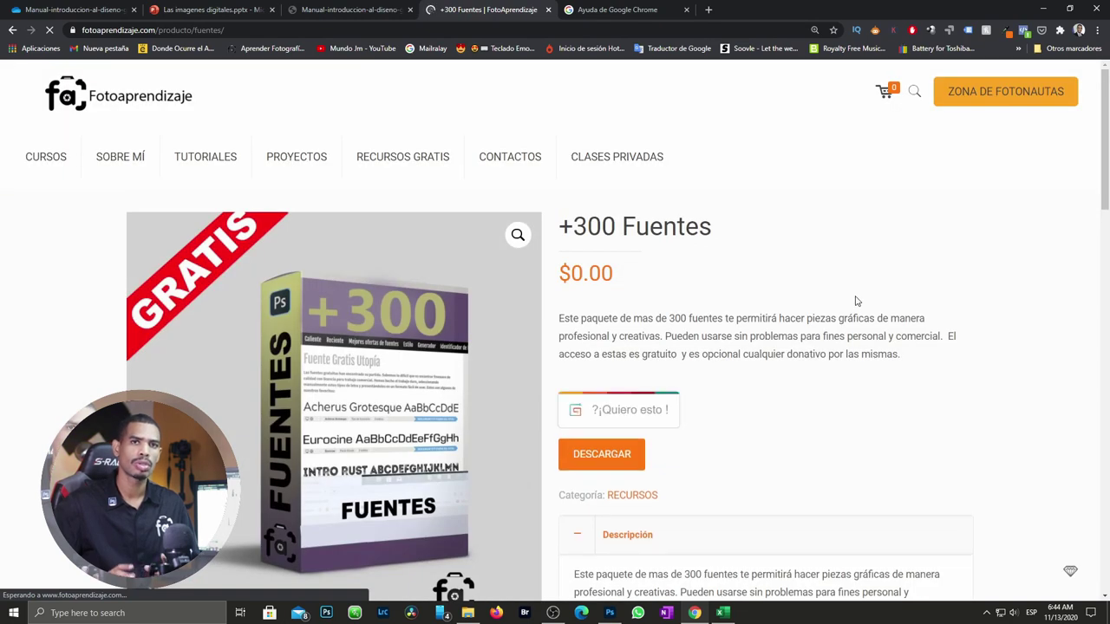
scroll(856, 301, down, 1)
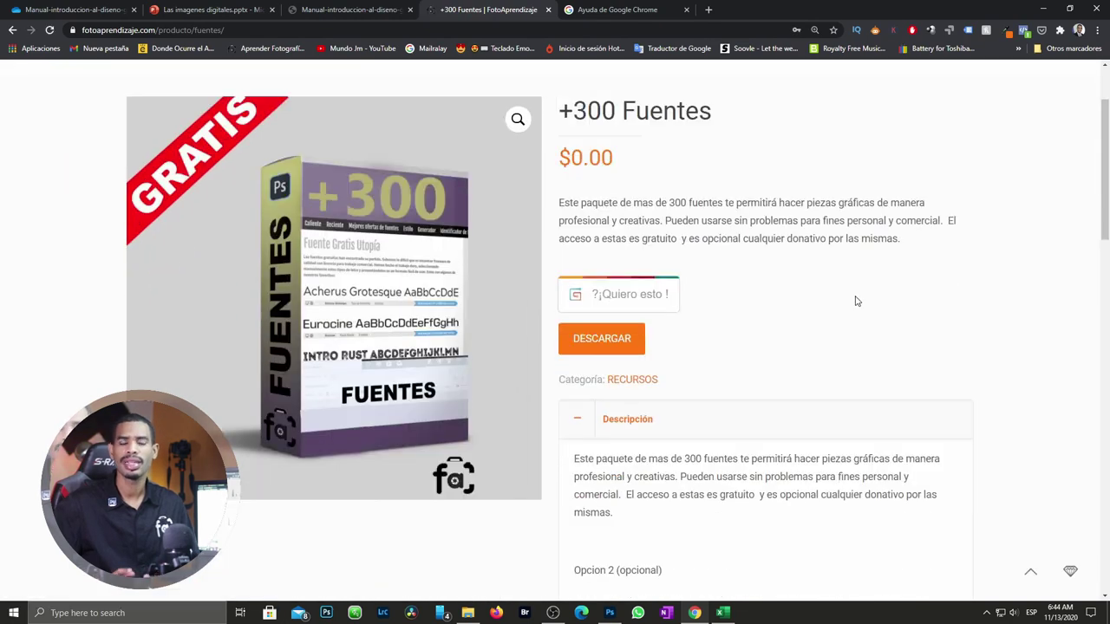
click(610, 345)
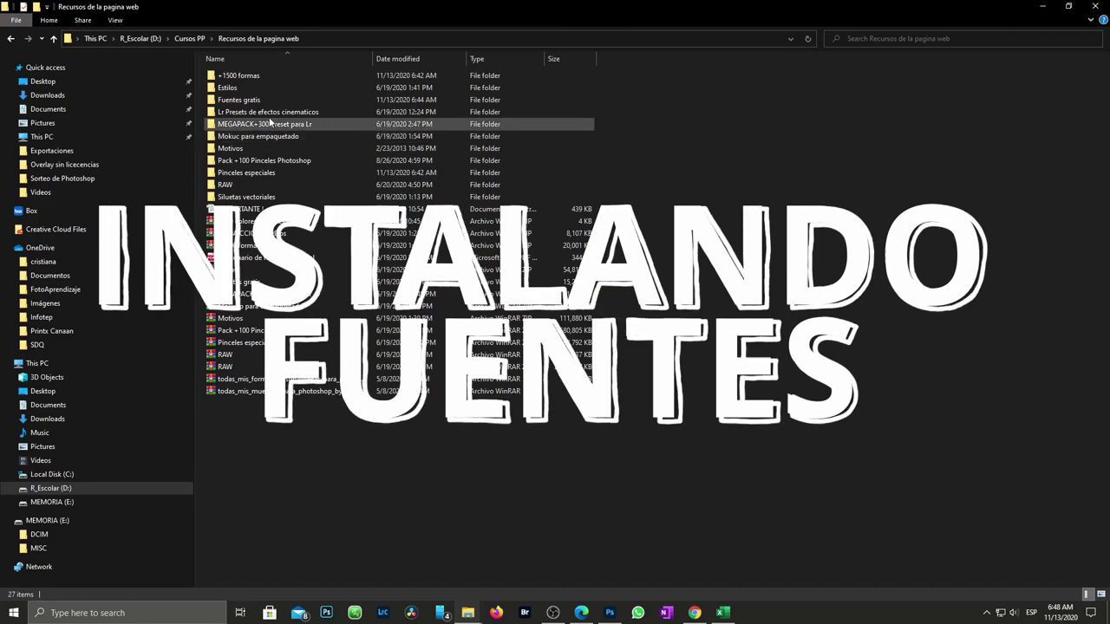
Step: Install the Alien-Encounters-Solid-Bold-Italic font from the Fuentes gratis folder
double_click(230, 100)
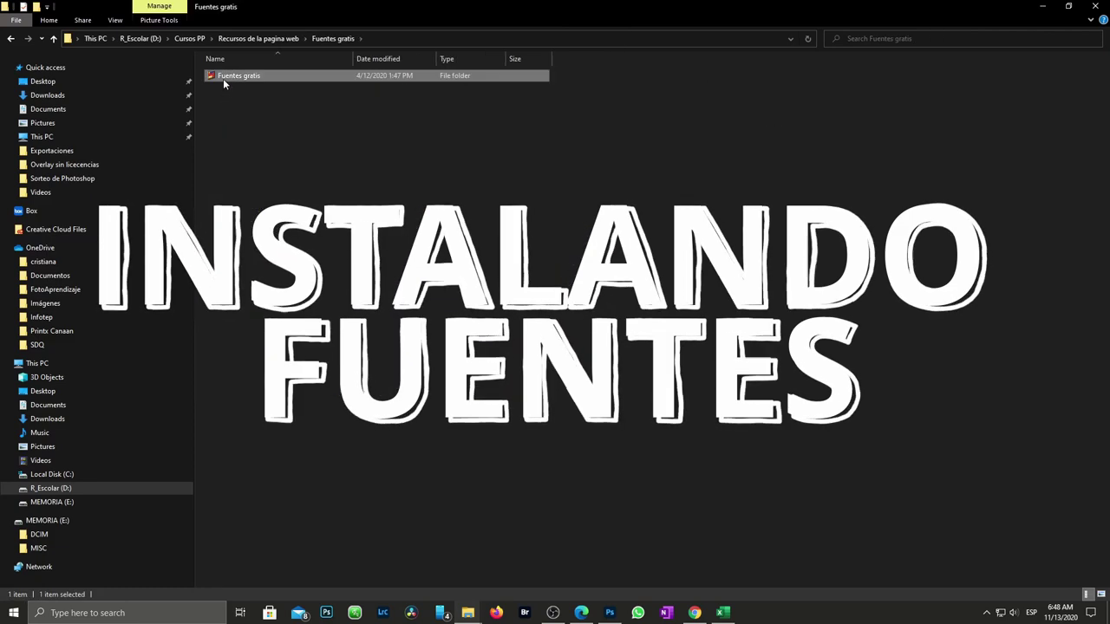
double_click(223, 78)
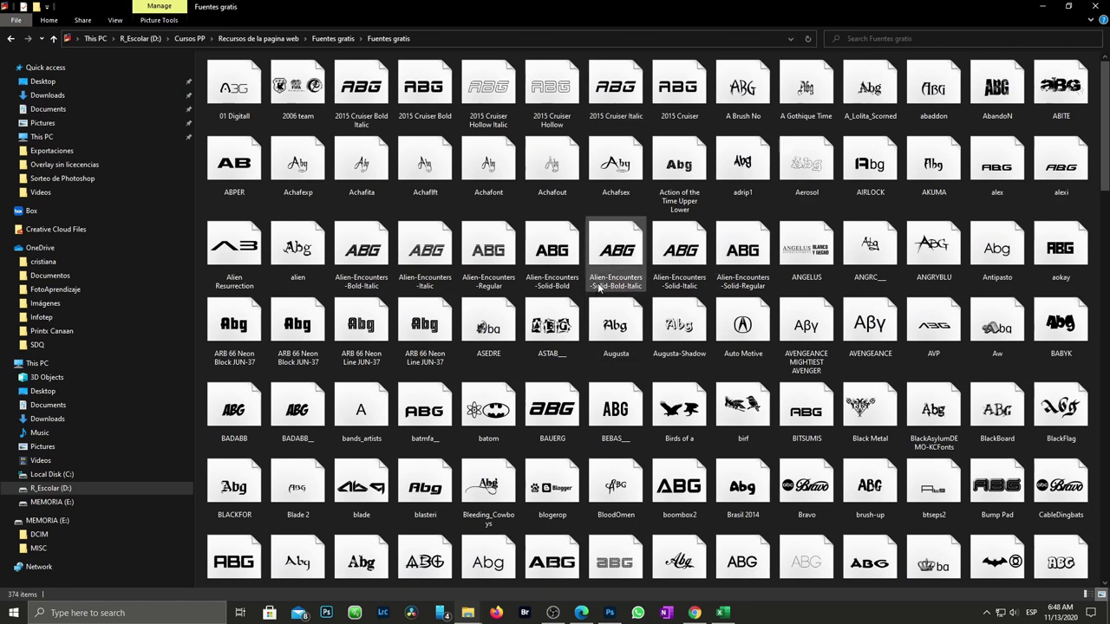
double_click(618, 260)
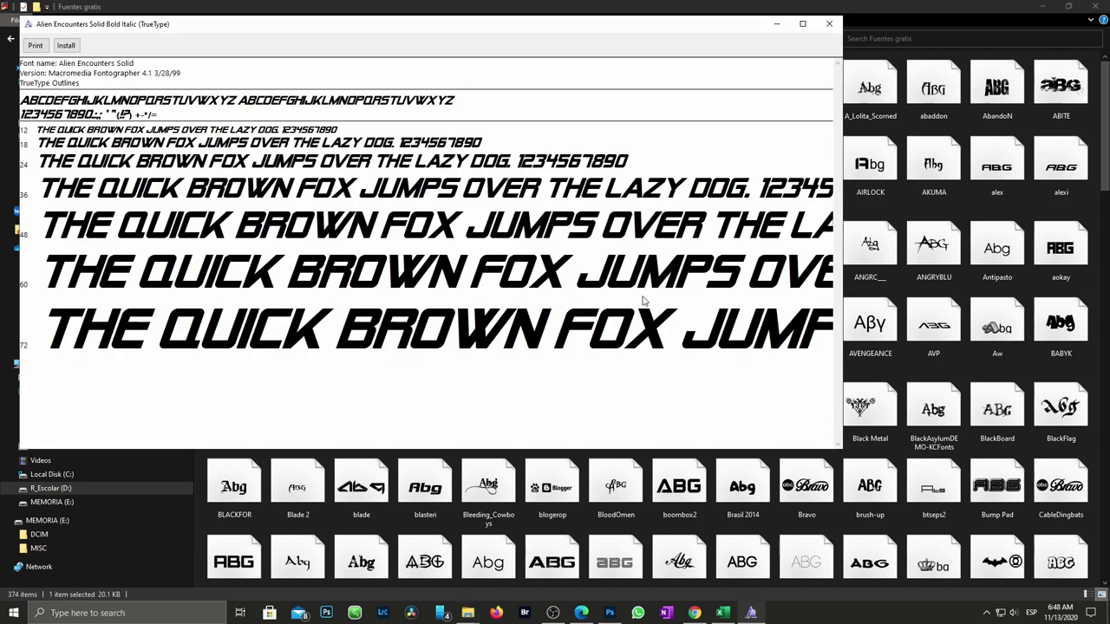
click(62, 46)
click(610, 614)
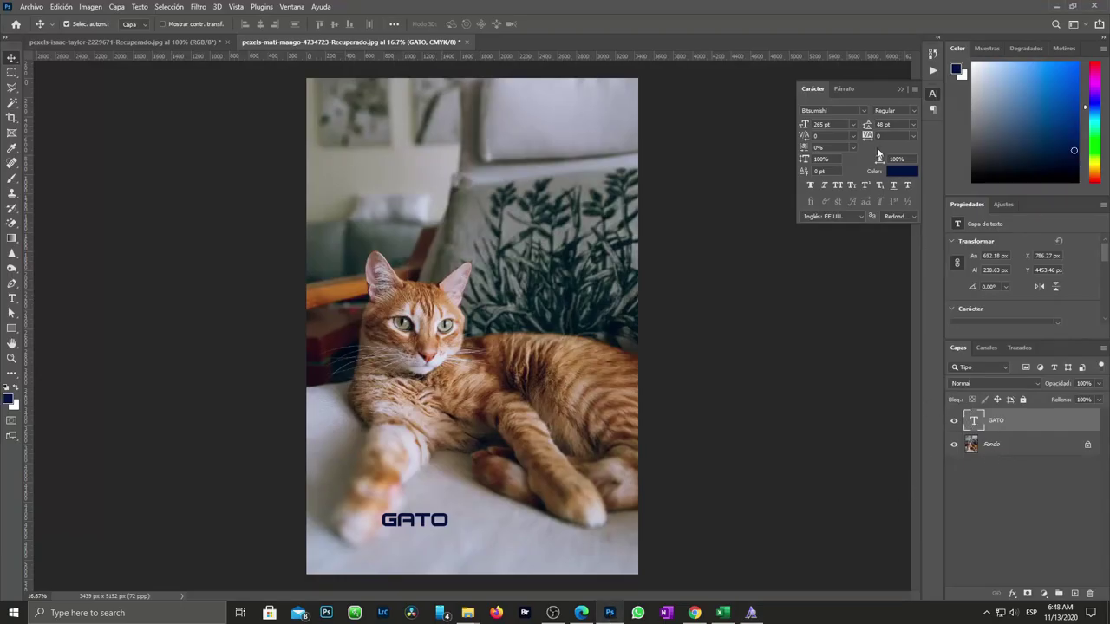
Step: Change the GATO text's font family to Alien Encounters Solid in the Character panel
click(864, 112)
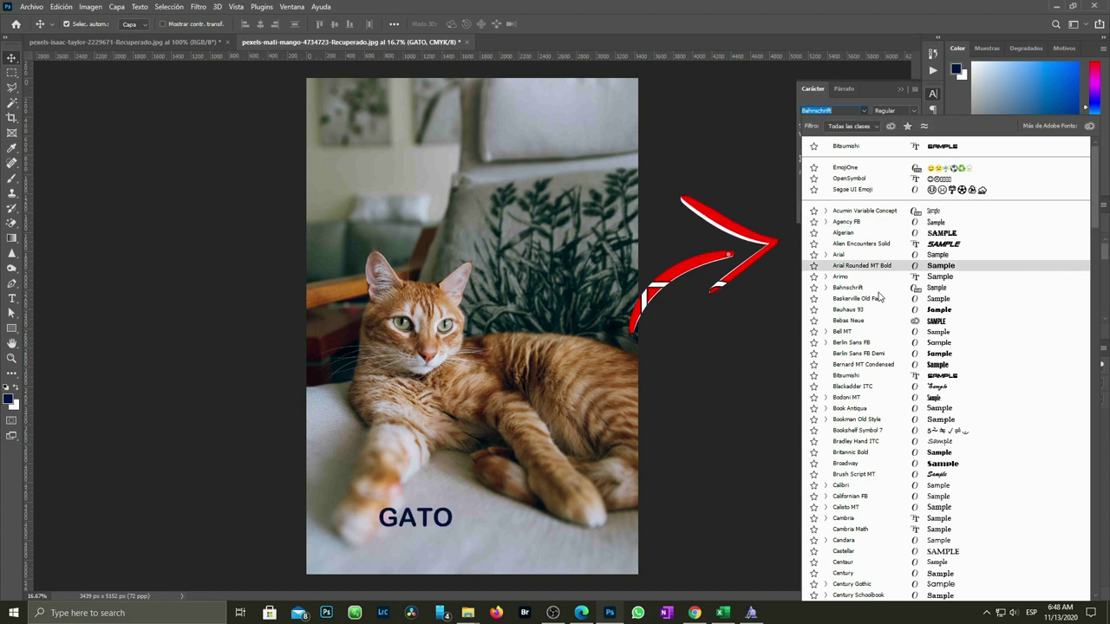
scroll(879, 294, down, 2)
scroll(878, 297, down, 2)
scroll(879, 296, up, 2)
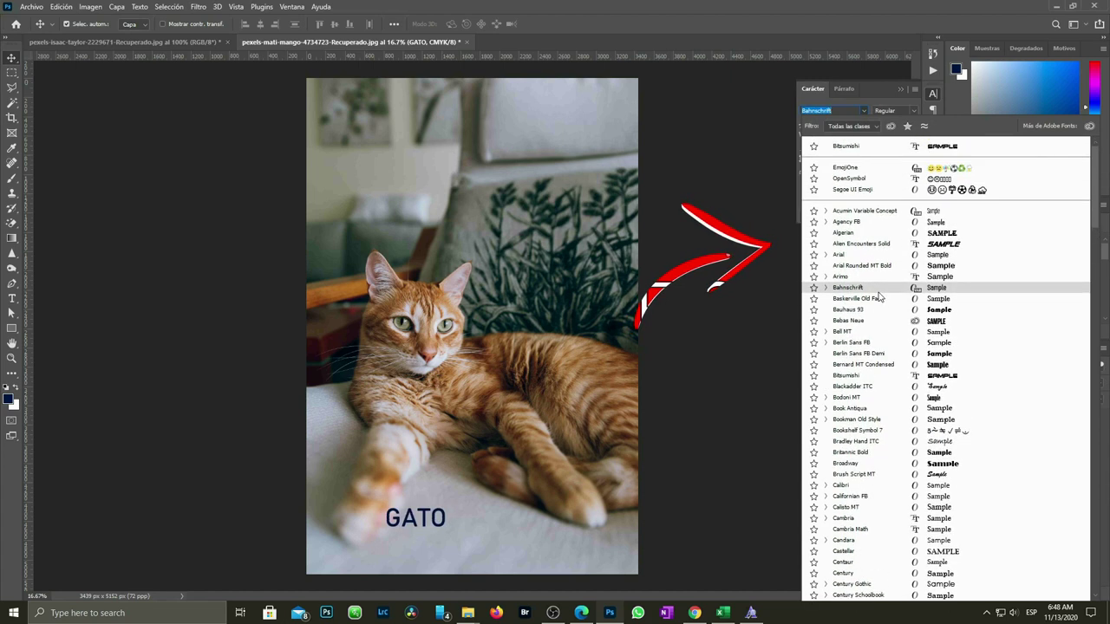
click(862, 244)
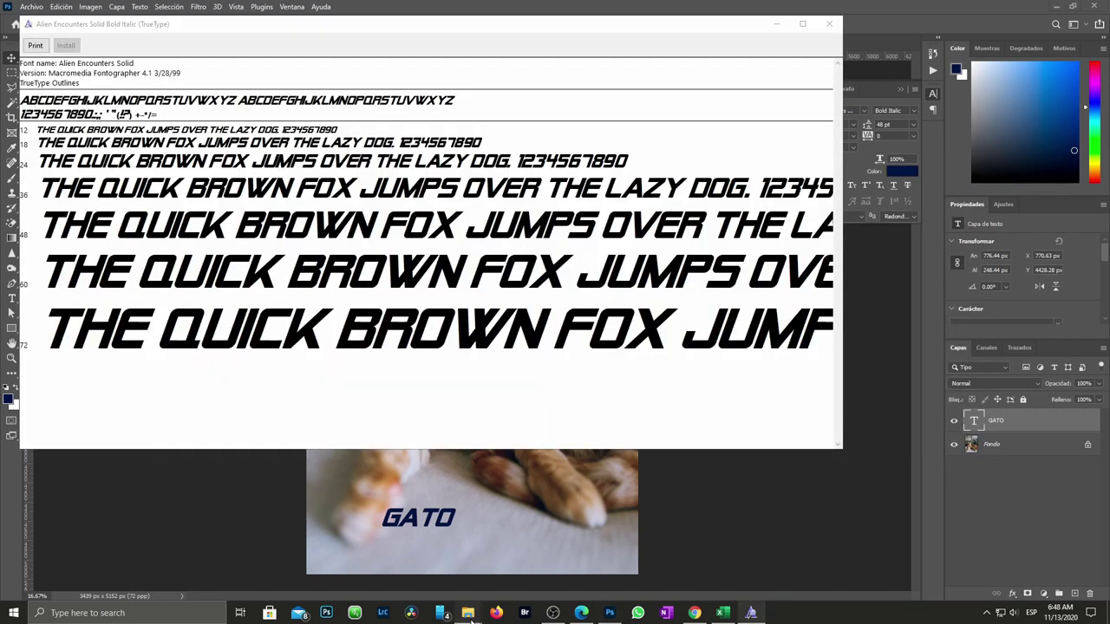
Step: Install the 69 fonts from 01 Digitall to BlackBoard, replacing every already-installed font
click(531, 555)
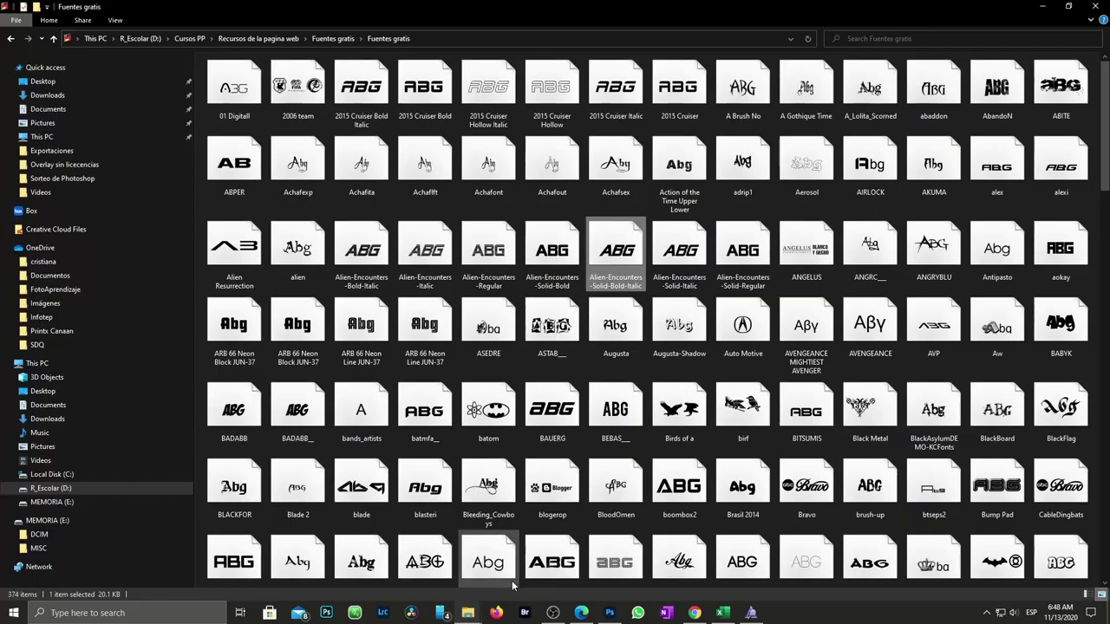
click(231, 96)
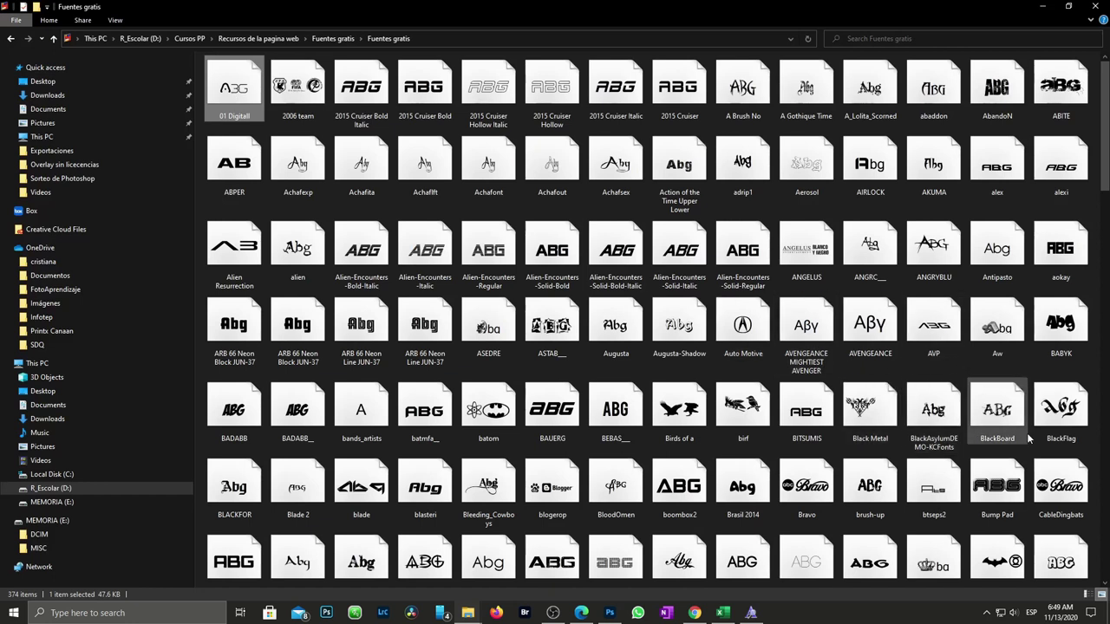
shift+click(1002, 425)
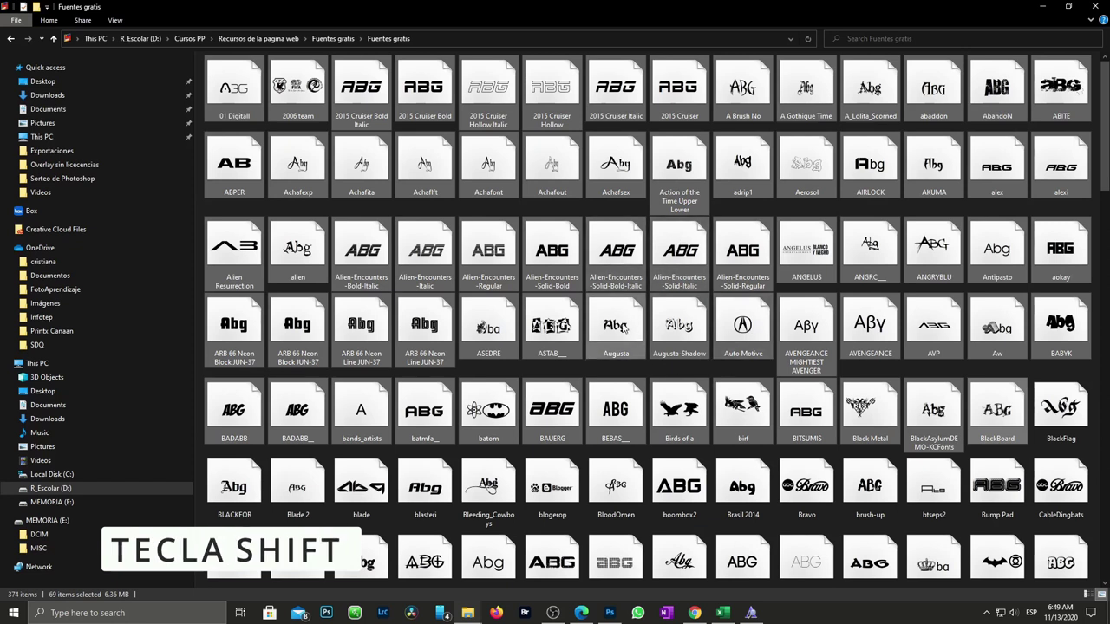
right_click(675, 251)
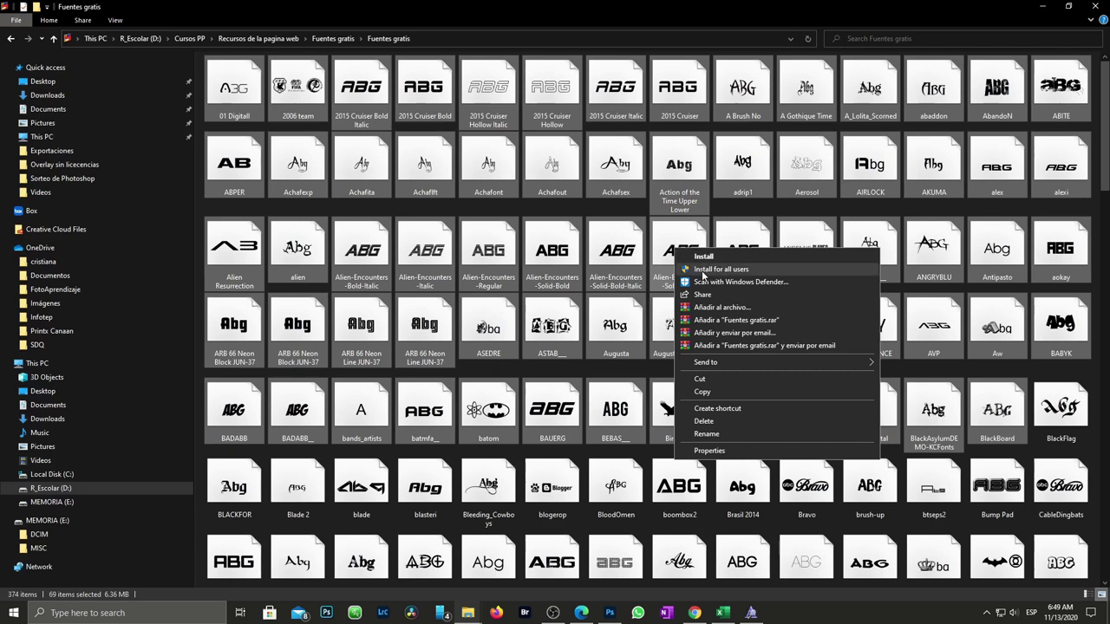
click(705, 269)
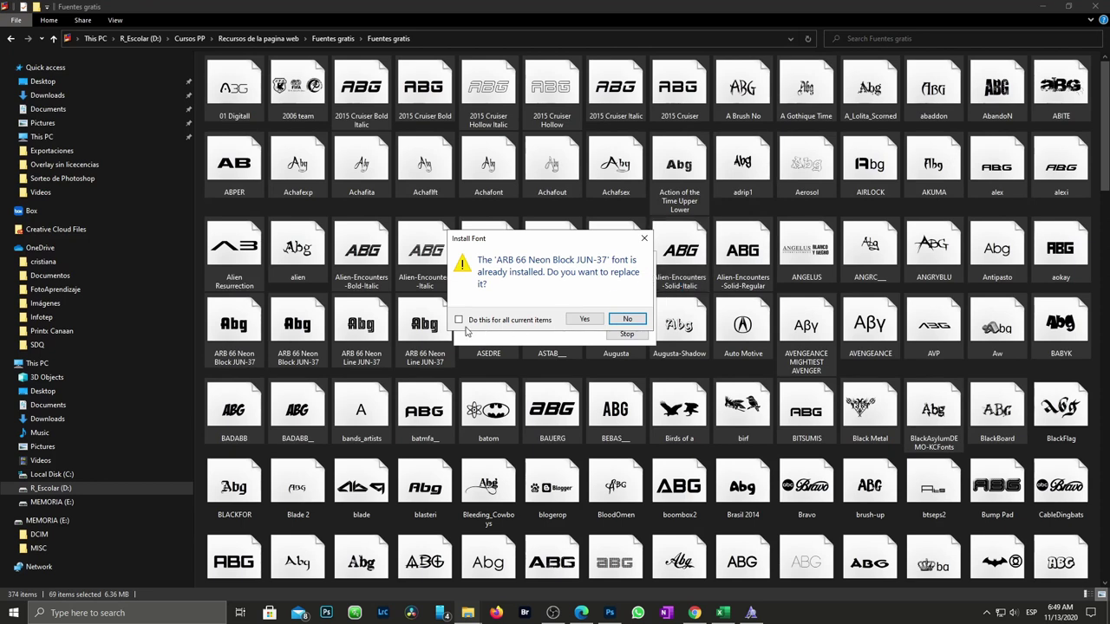
click(578, 321)
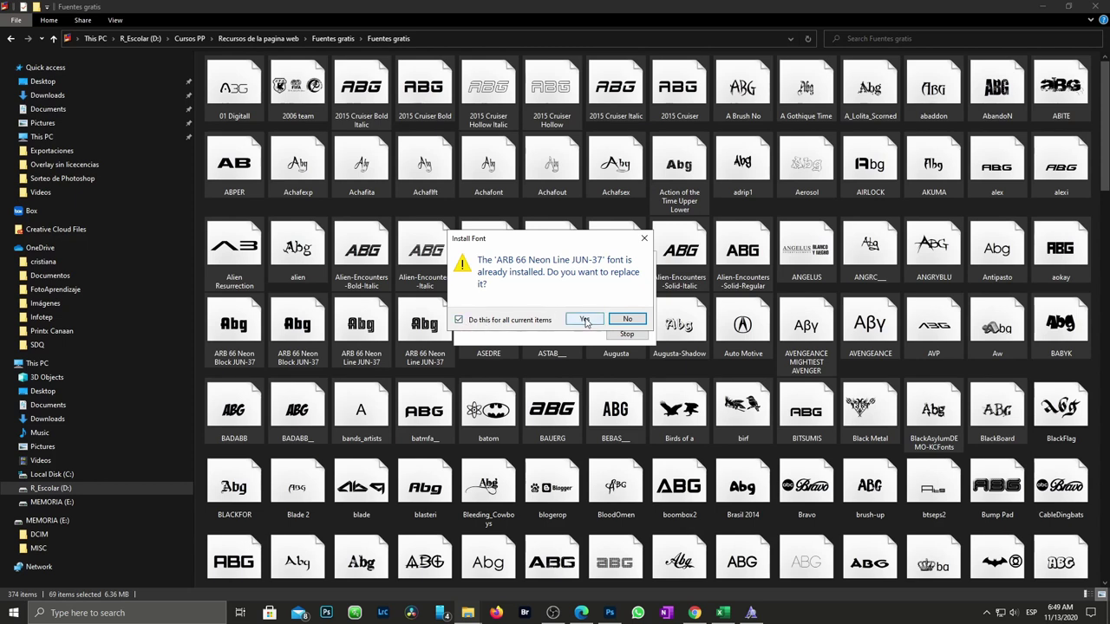
click(585, 320)
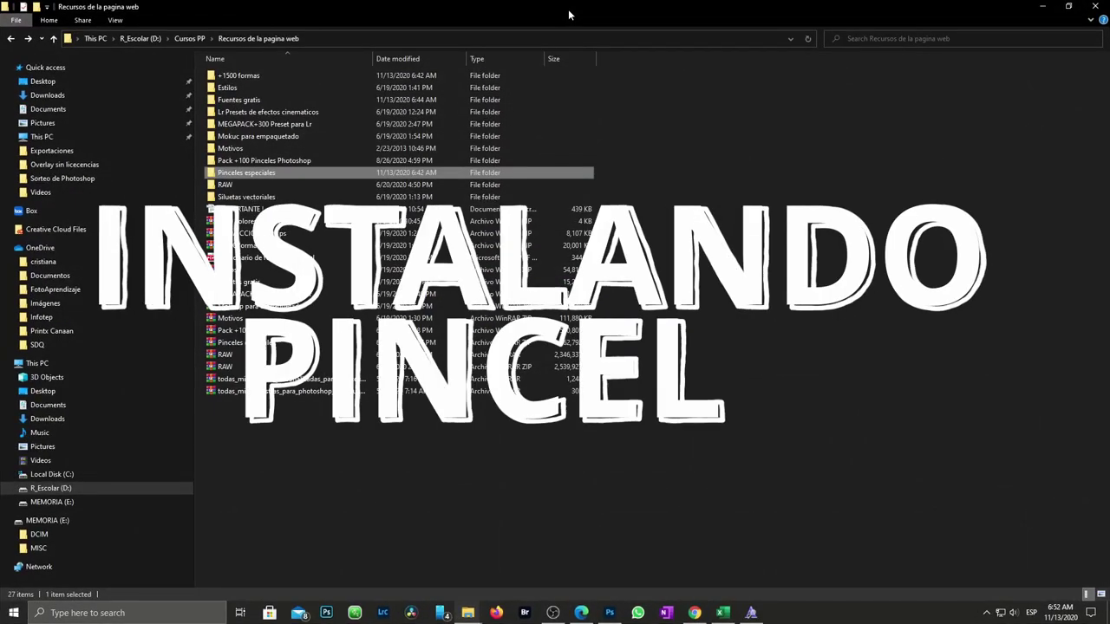
Step: Load the Pinceles especiales brush set into Photoshop and activate the Brush tool
double_click(246, 172)
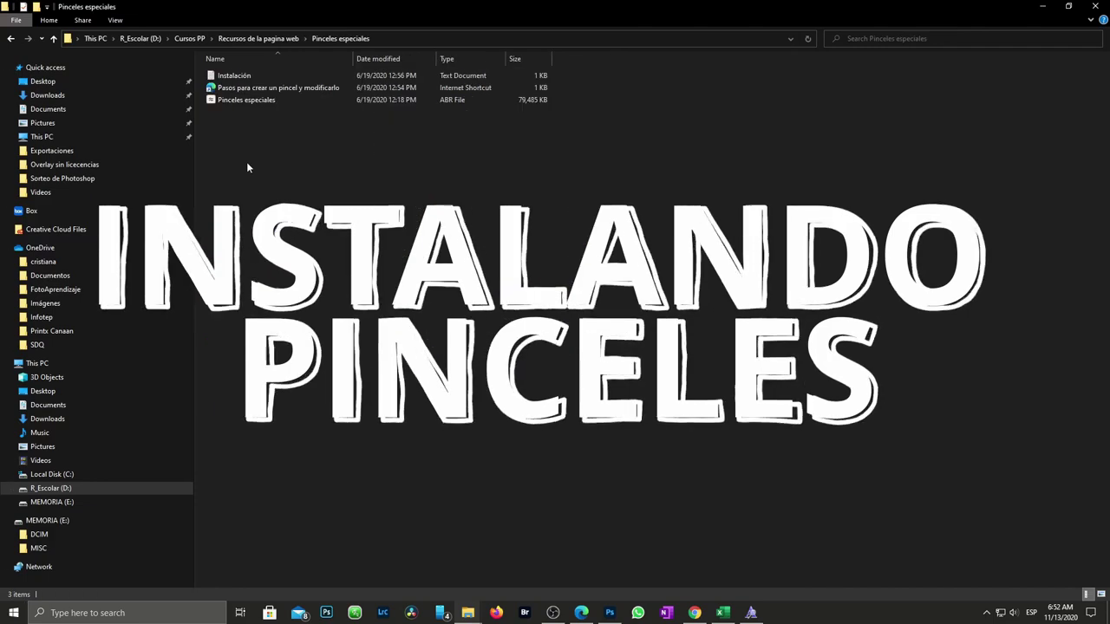
double_click(229, 102)
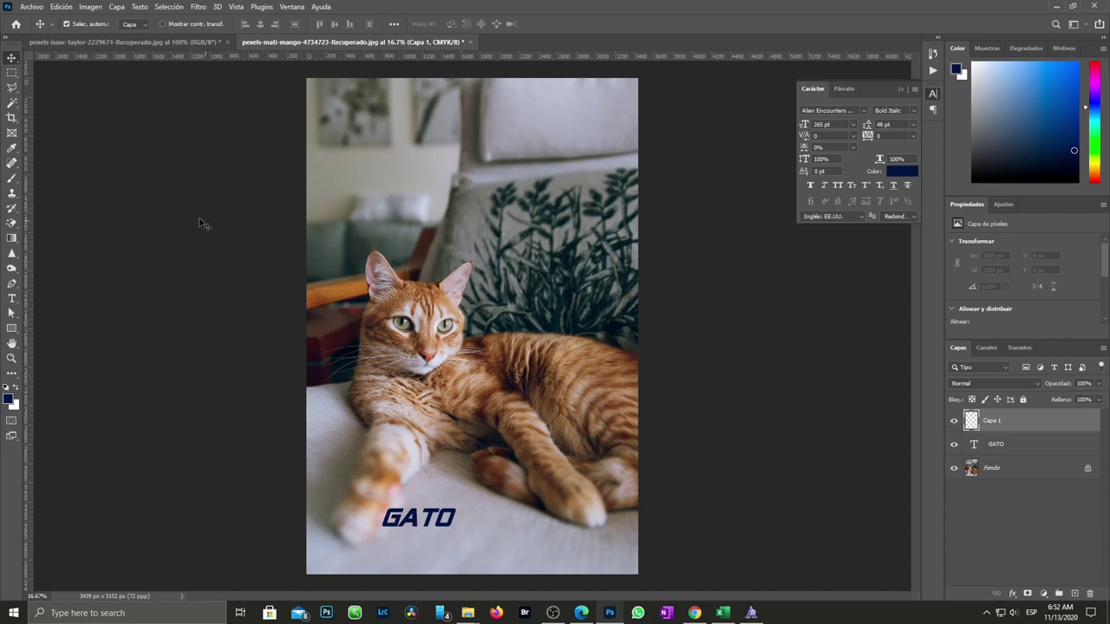
click(11, 180)
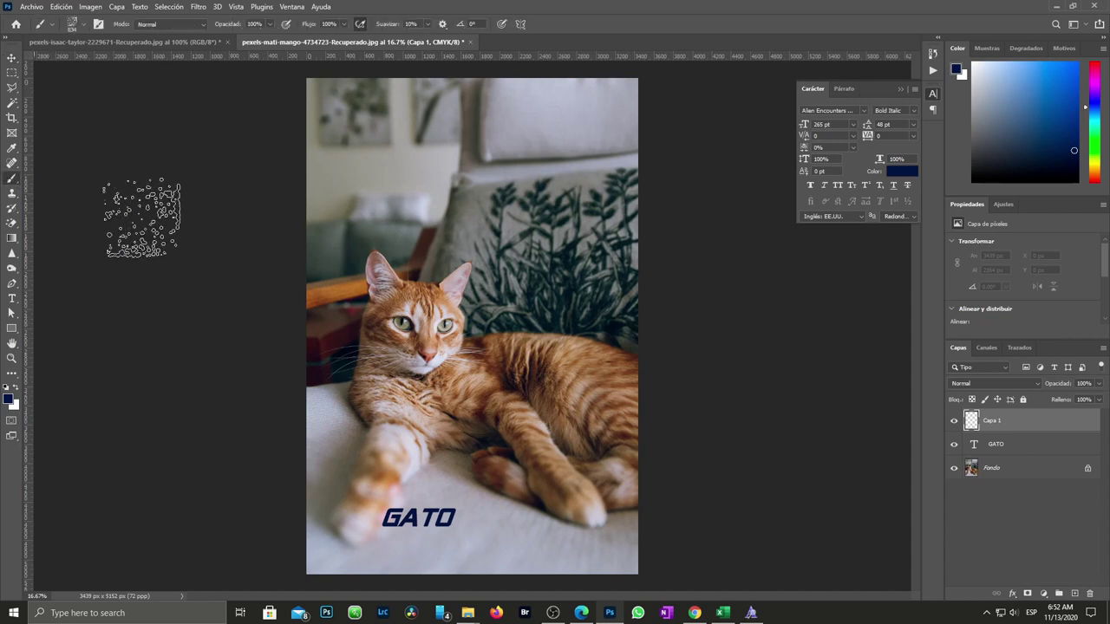
Step: Choose the Ink 3 brush preset and enlarge the brush size on the canvas
right_click(446, 131)
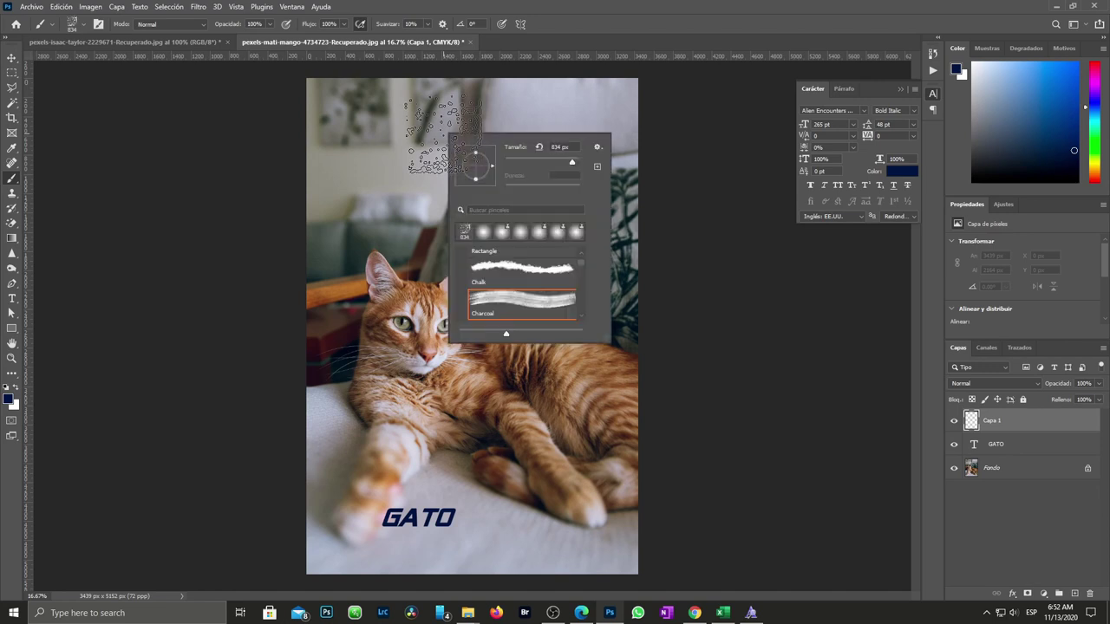
scroll(581, 265, up, 3)
scroll(581, 264, up, 3)
scroll(579, 260, up, 3)
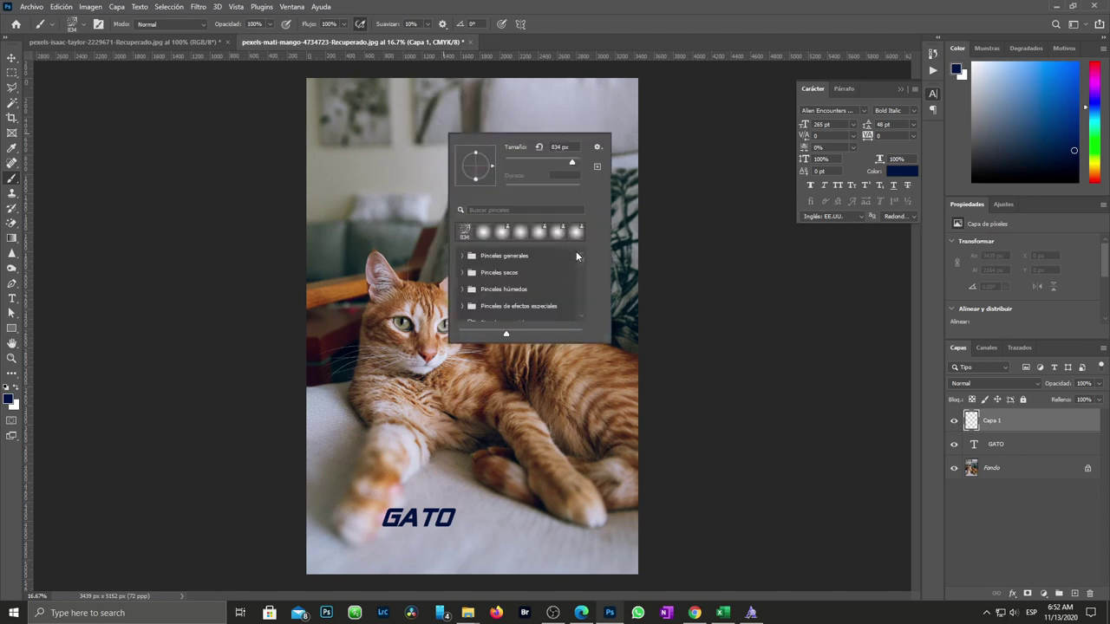
scroll(486, 308, down, 1)
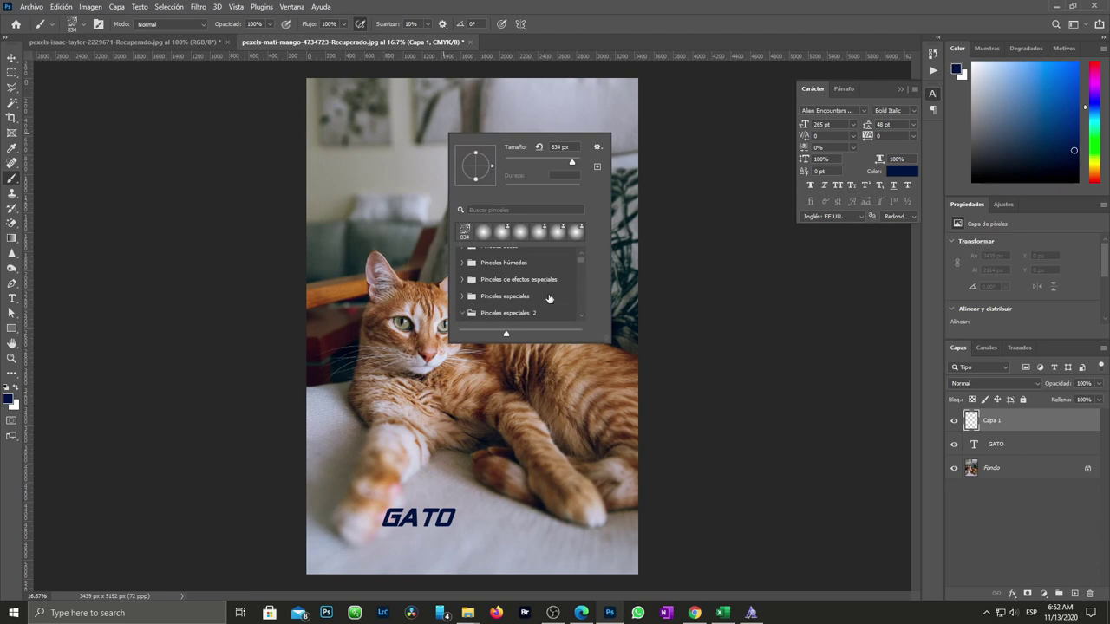
scroll(549, 299, down, 2)
scroll(549, 299, down, 2)
scroll(549, 299, down, 2)
scroll(549, 299, down, 2)
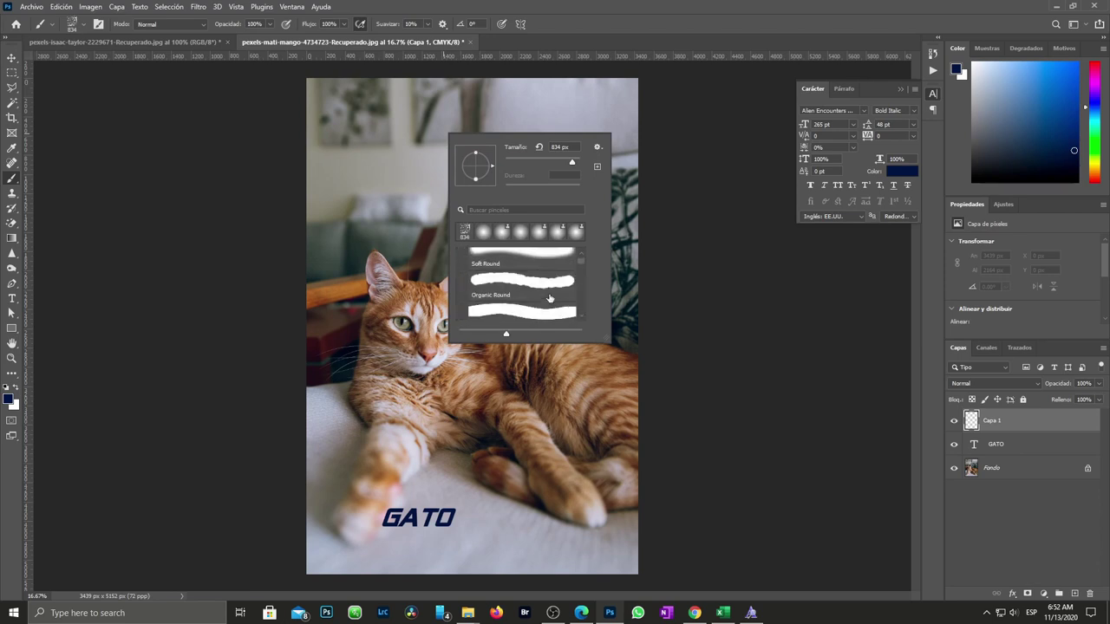
scroll(549, 299, down, 1)
scroll(549, 299, down, 1)
scroll(549, 299, down, 2)
scroll(549, 299, down, 2)
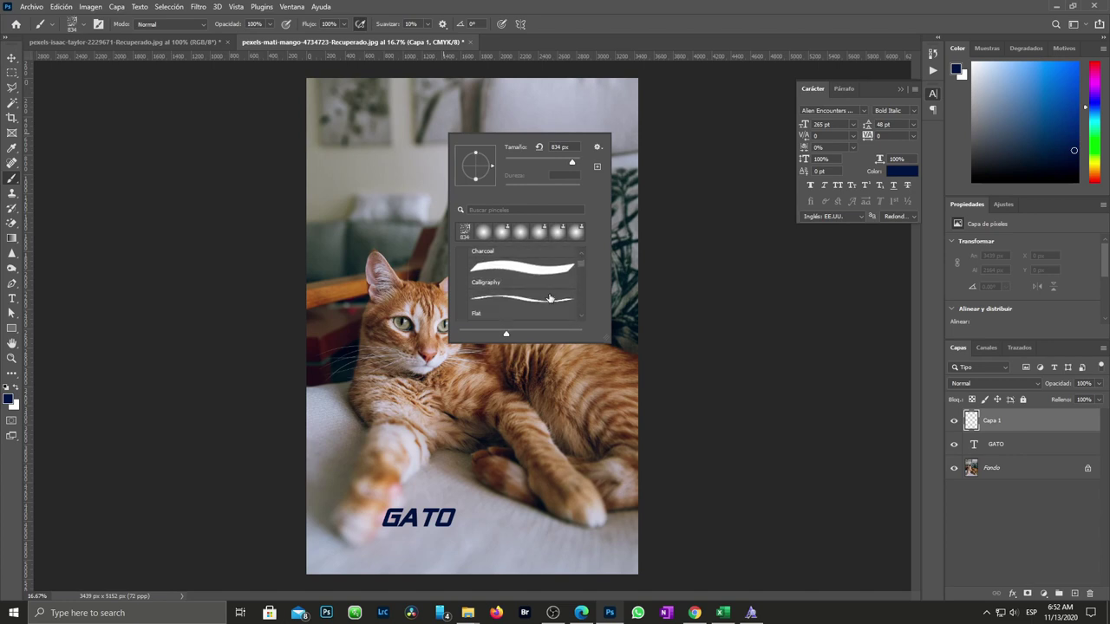
scroll(549, 299, down, 2)
scroll(549, 299, down, 1)
scroll(549, 299, down, 2)
scroll(549, 299, down, 1)
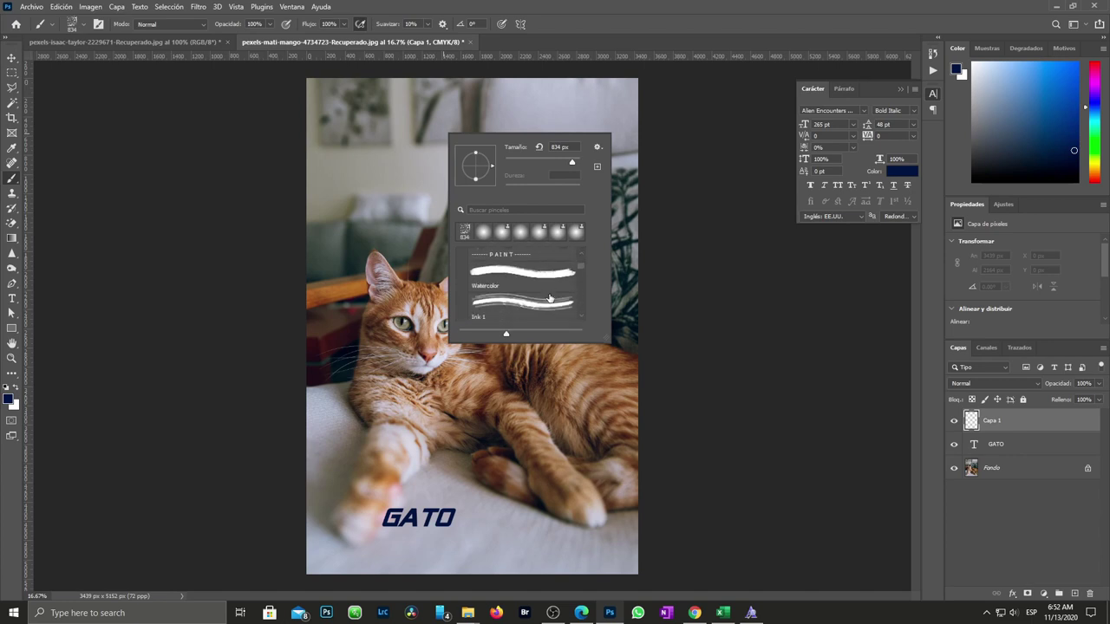
scroll(549, 299, down, 1)
scroll(532, 317, down, 1)
click(532, 314)
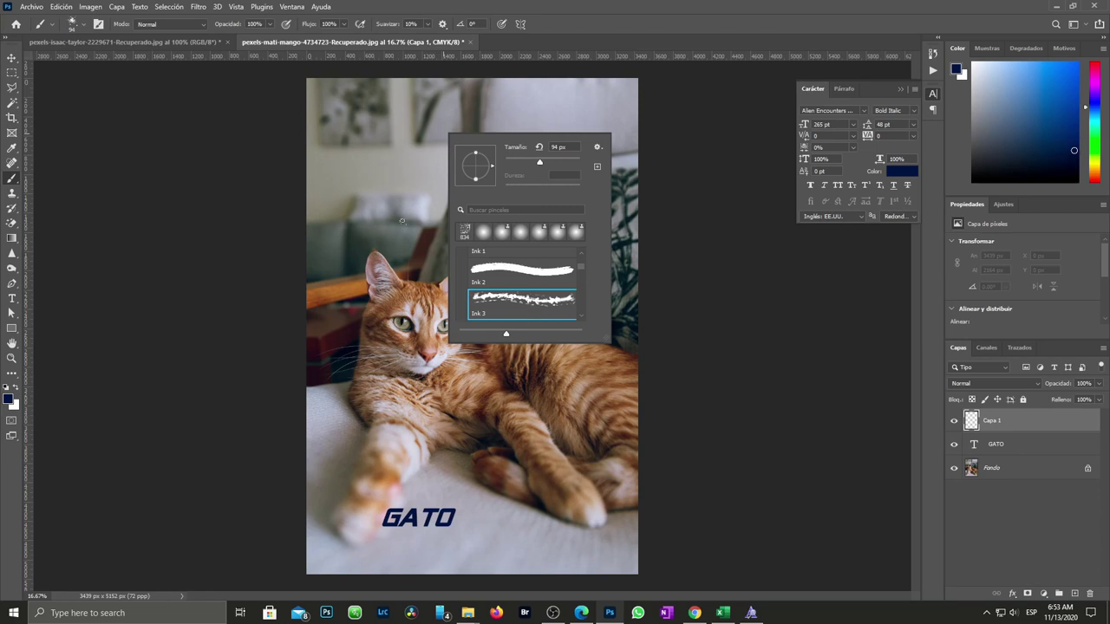
drag(391, 186, 409, 205)
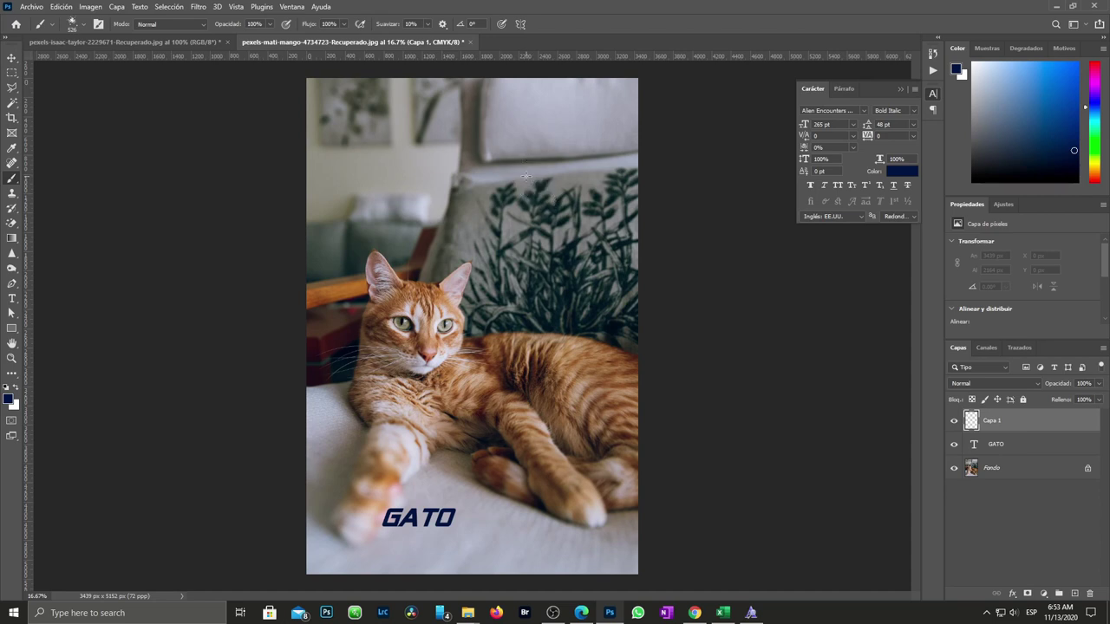
Step: Paint six dark-blue ink strokes over the plants, pillow and cat, and set Capa 1 to Tono
drag(489, 156, 522, 212)
drag(551, 111, 603, 212)
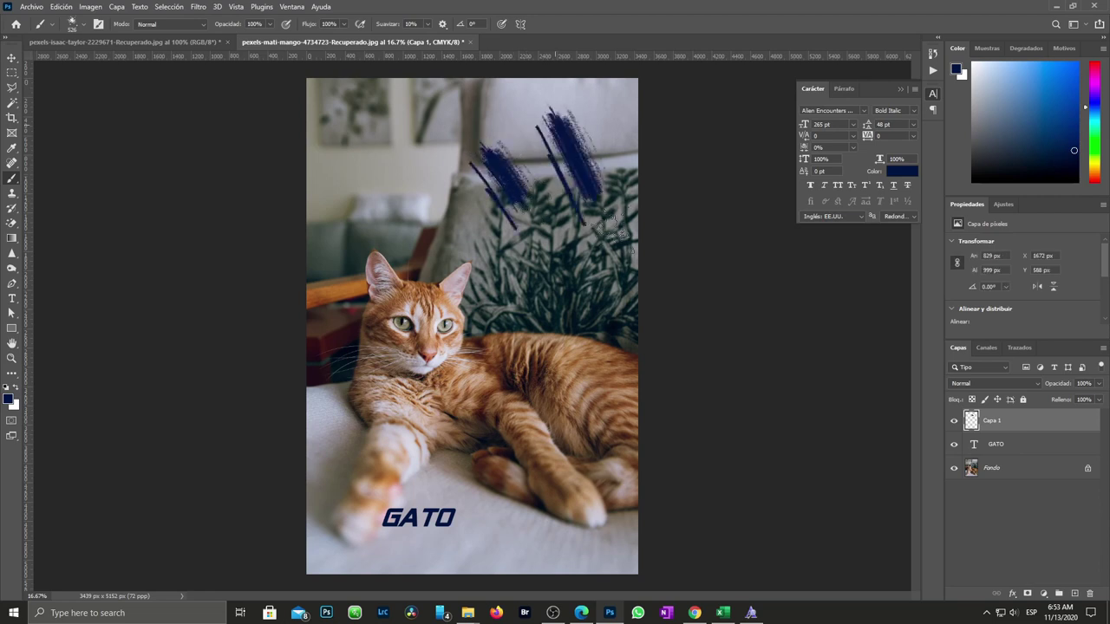
drag(409, 156, 482, 261)
drag(569, 117, 642, 230)
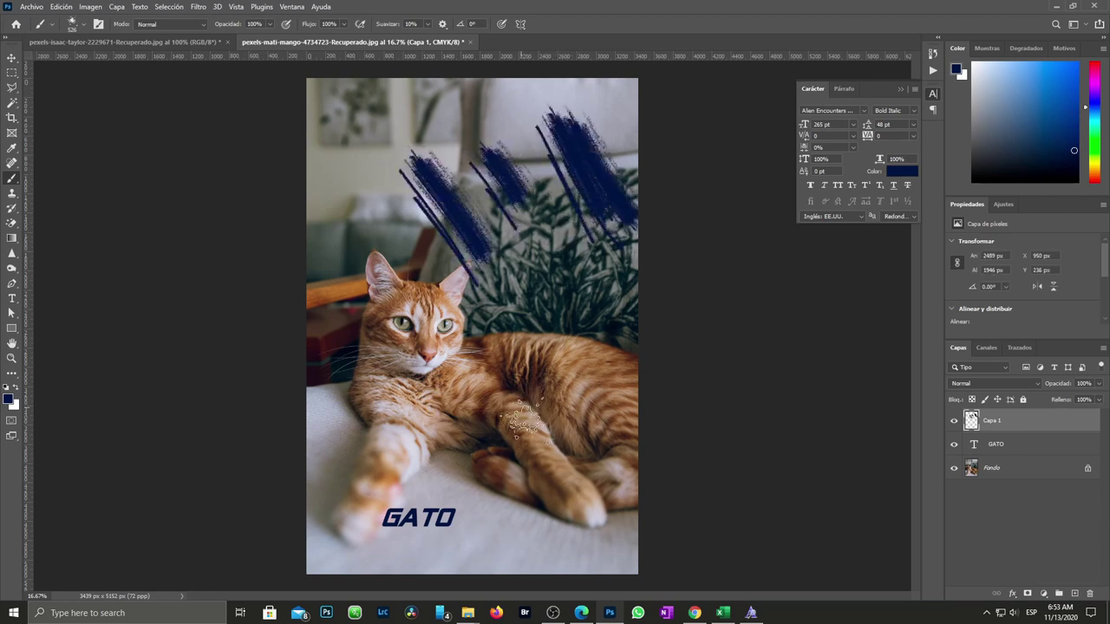
drag(519, 397, 559, 529)
drag(562, 364, 638, 507)
click(1017, 388)
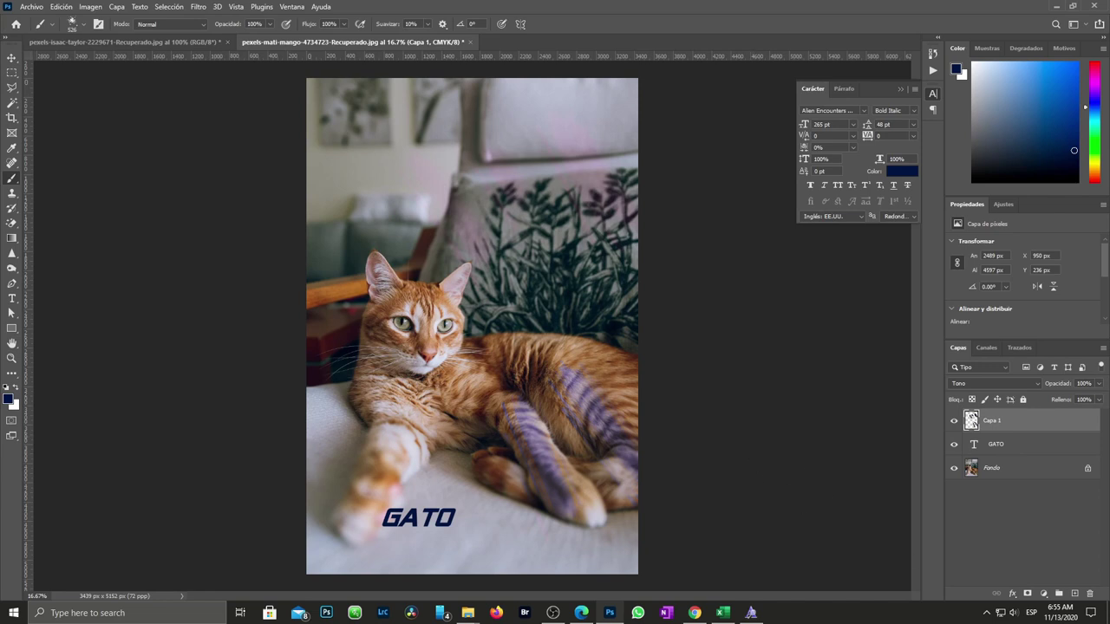
click(12, 330)
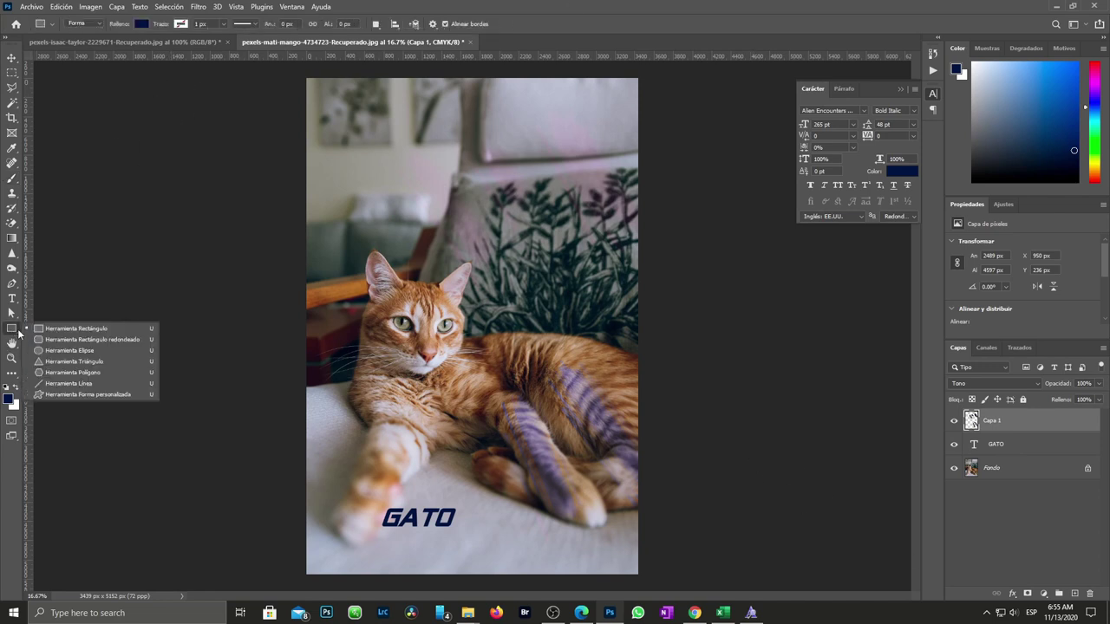
Step: Activate the Custom Shape Tool and look through the shape picker's options menu
click(87, 394)
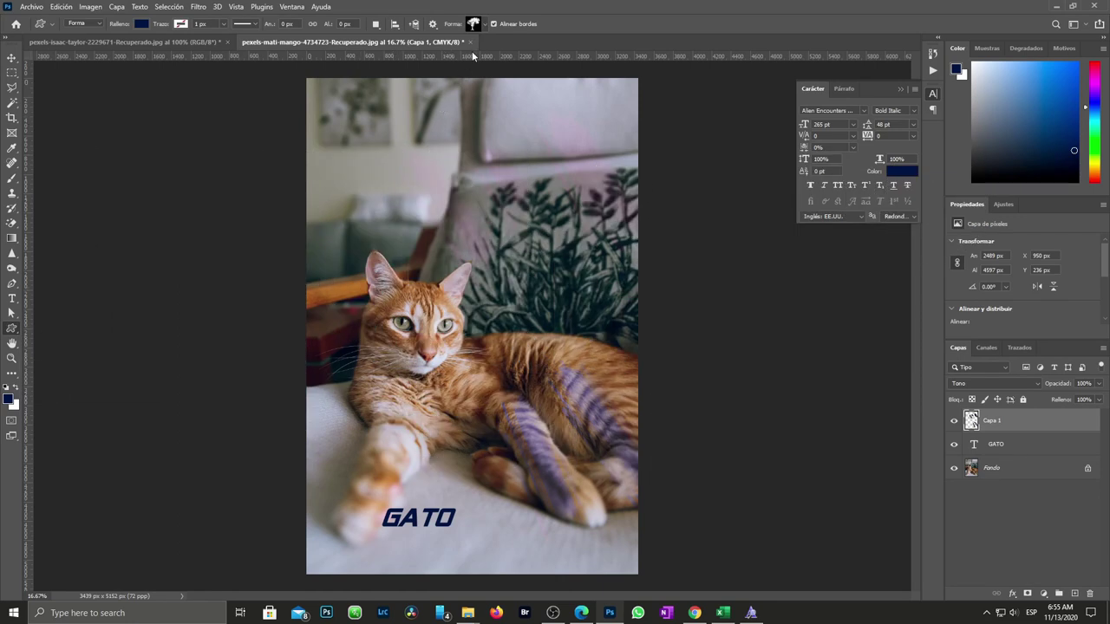
click(486, 33)
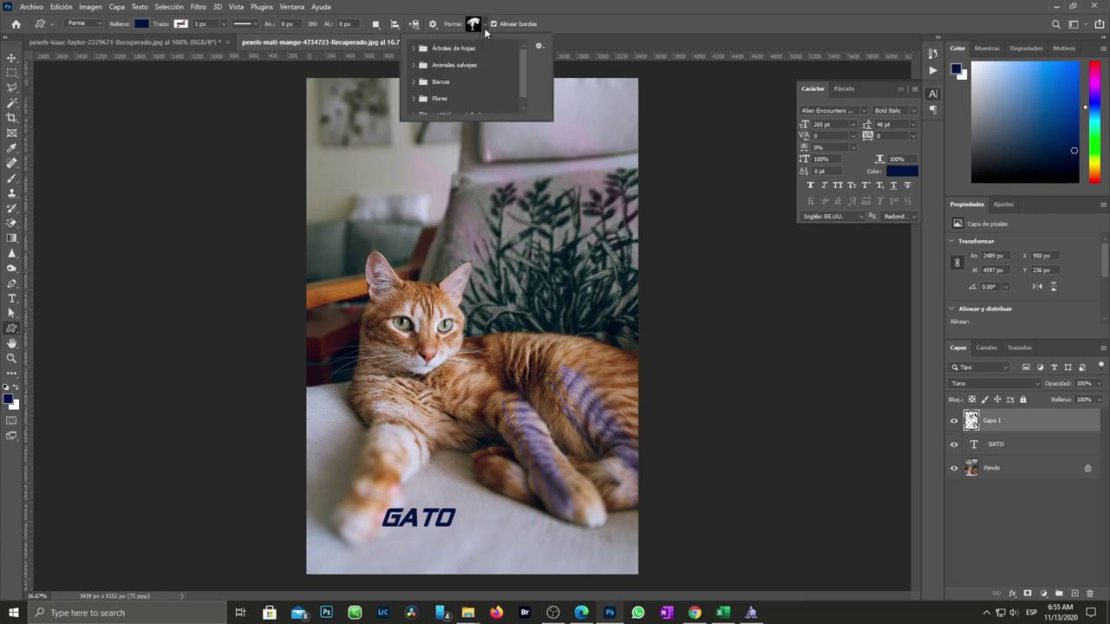
click(538, 45)
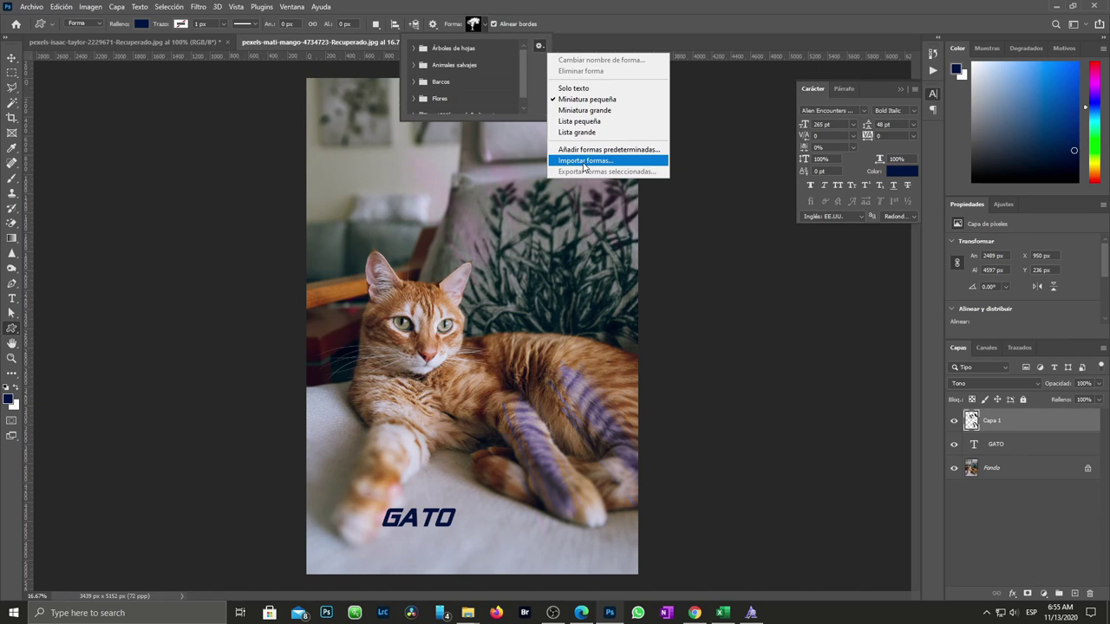
click(292, 7)
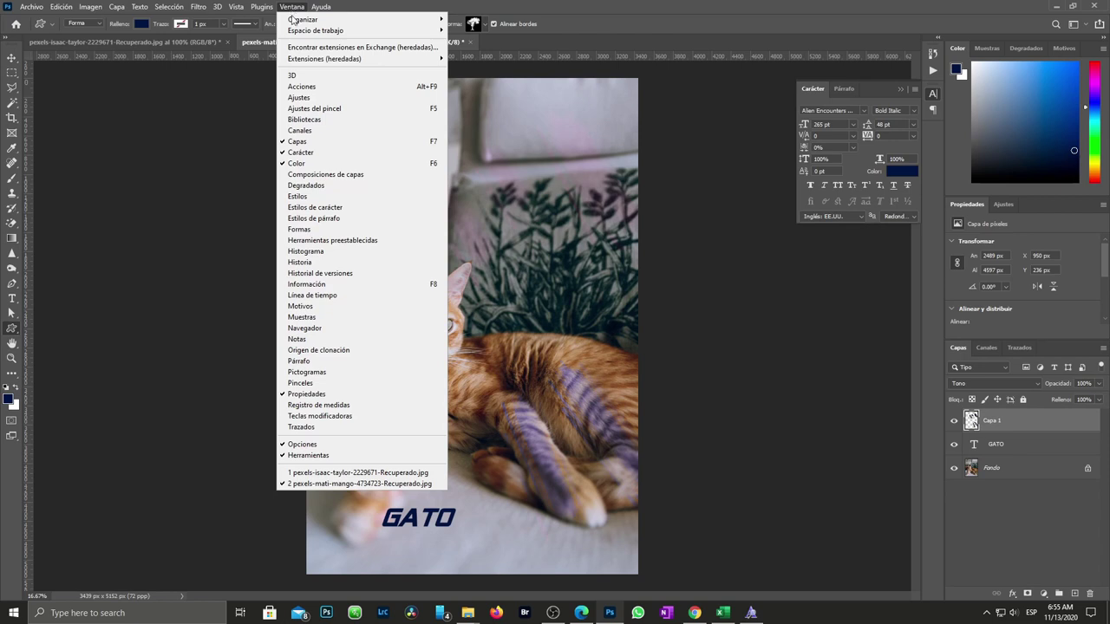
Step: Import the +1500 formas CSH file from D:\Cursos PP\Recursos de la pagina web into Formas
click(323, 229)
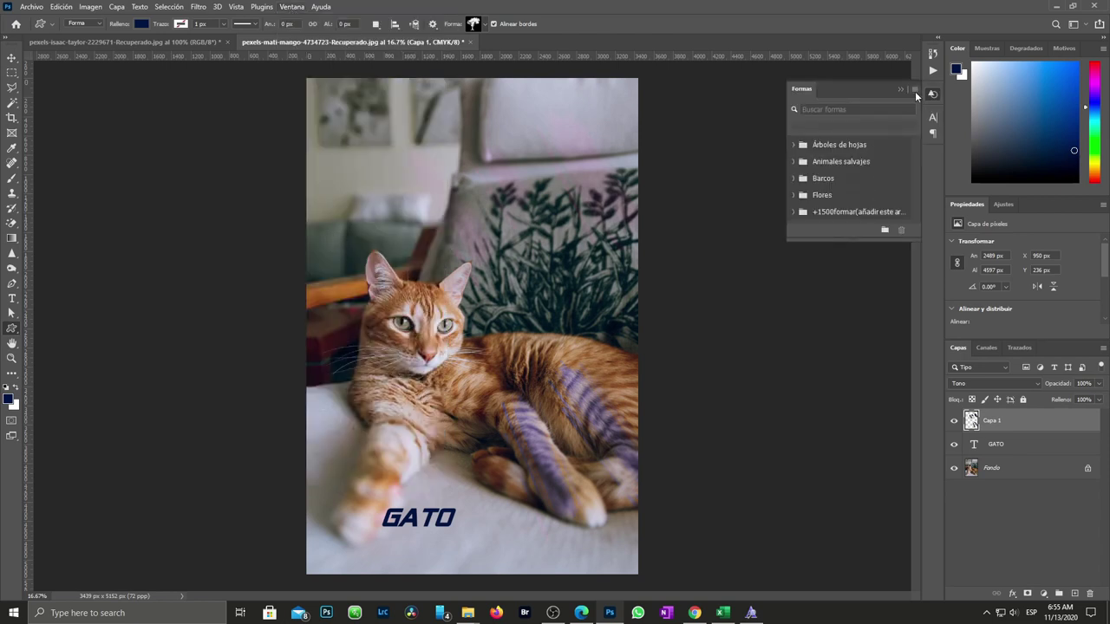
click(915, 91)
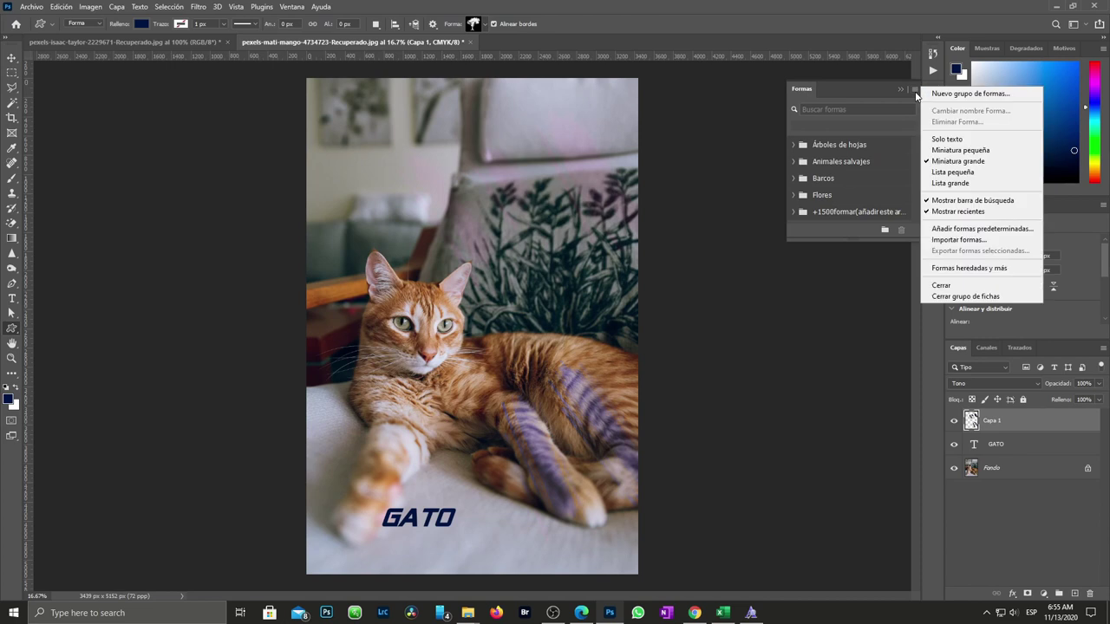
click(941, 239)
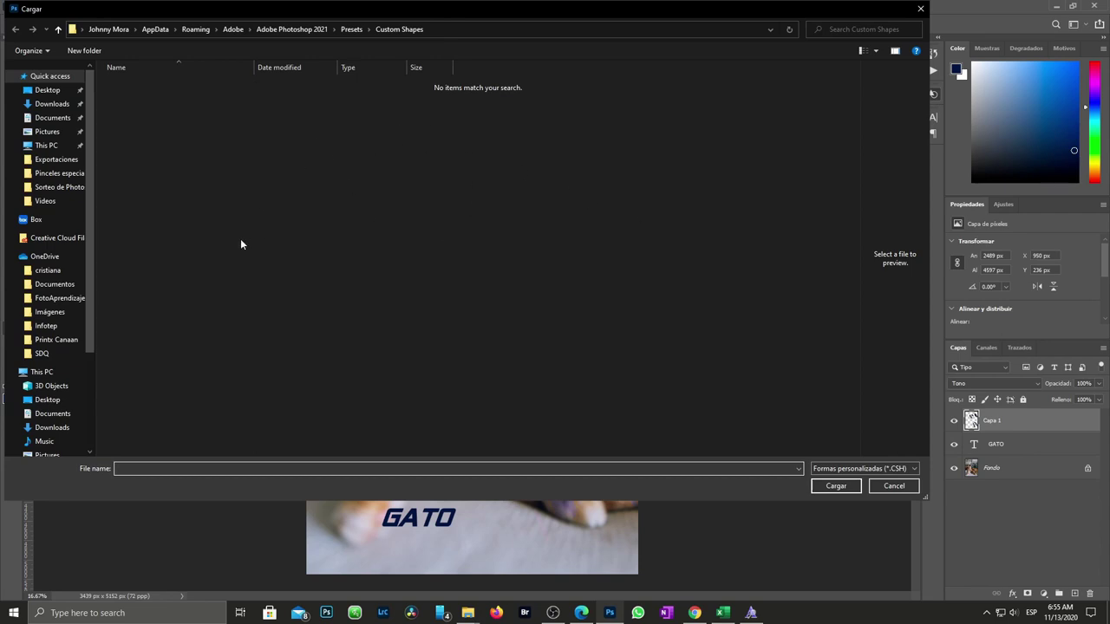
scroll(39, 404, down, 1)
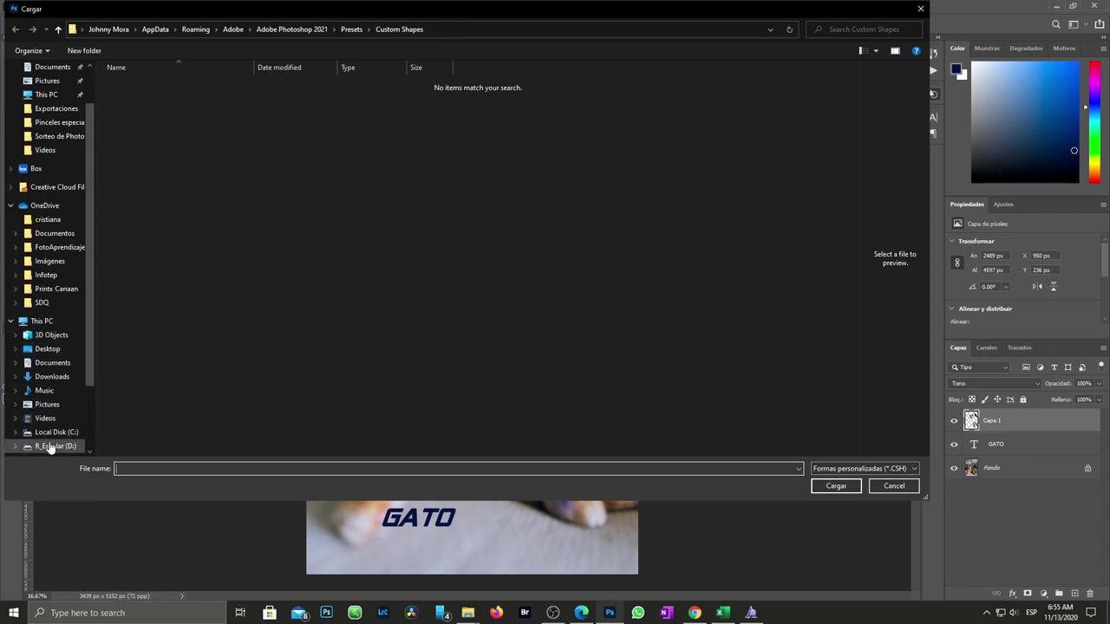
click(50, 445)
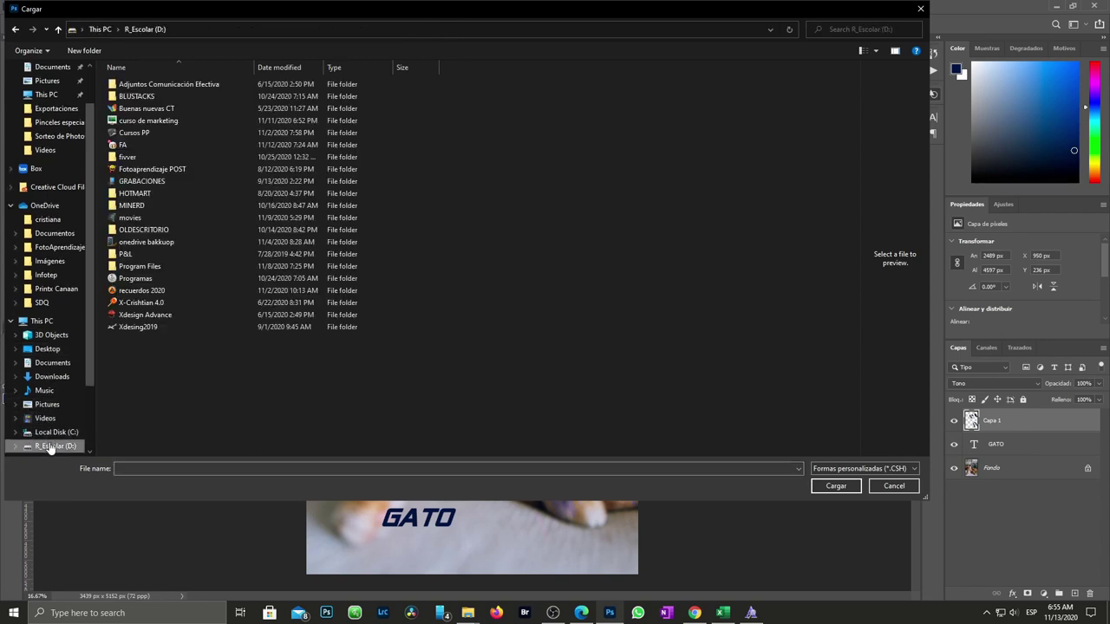
double_click(131, 133)
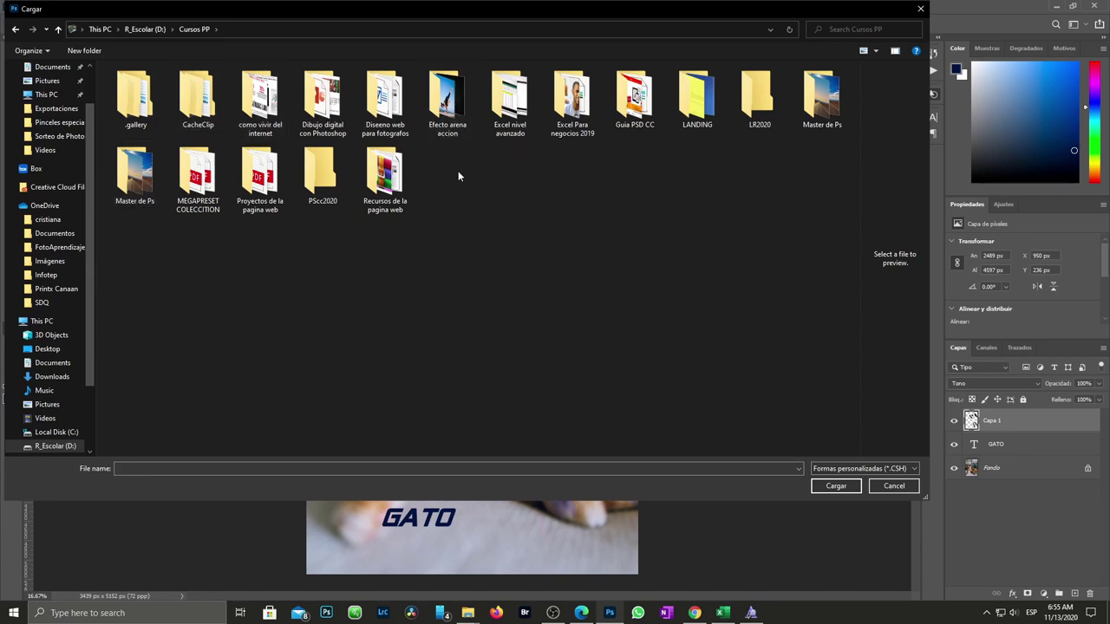
double_click(379, 192)
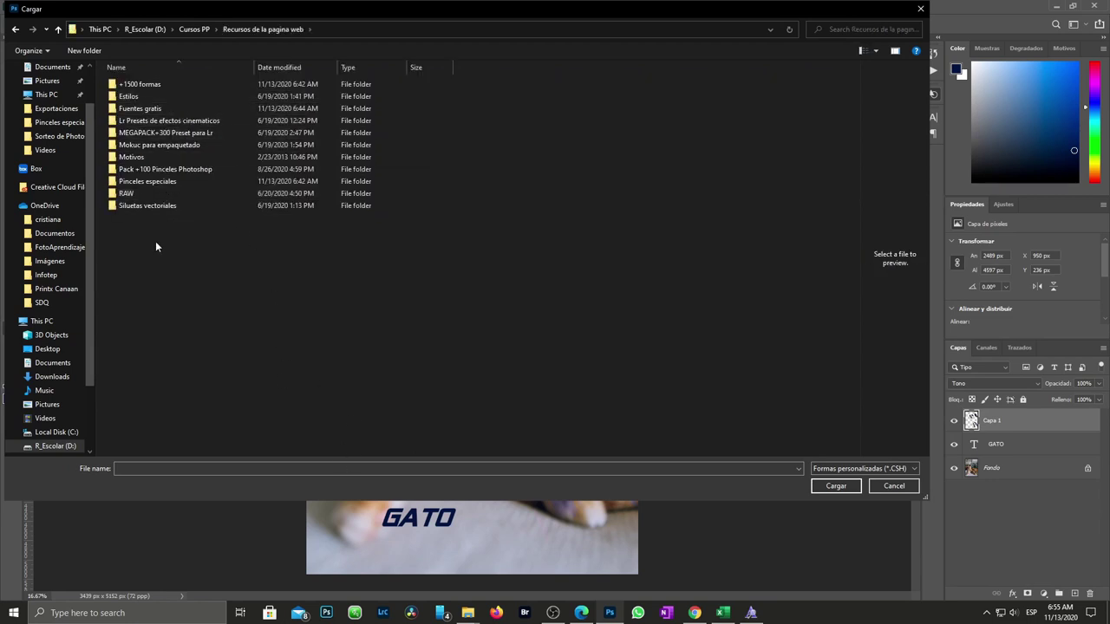
double_click(153, 88)
click(154, 95)
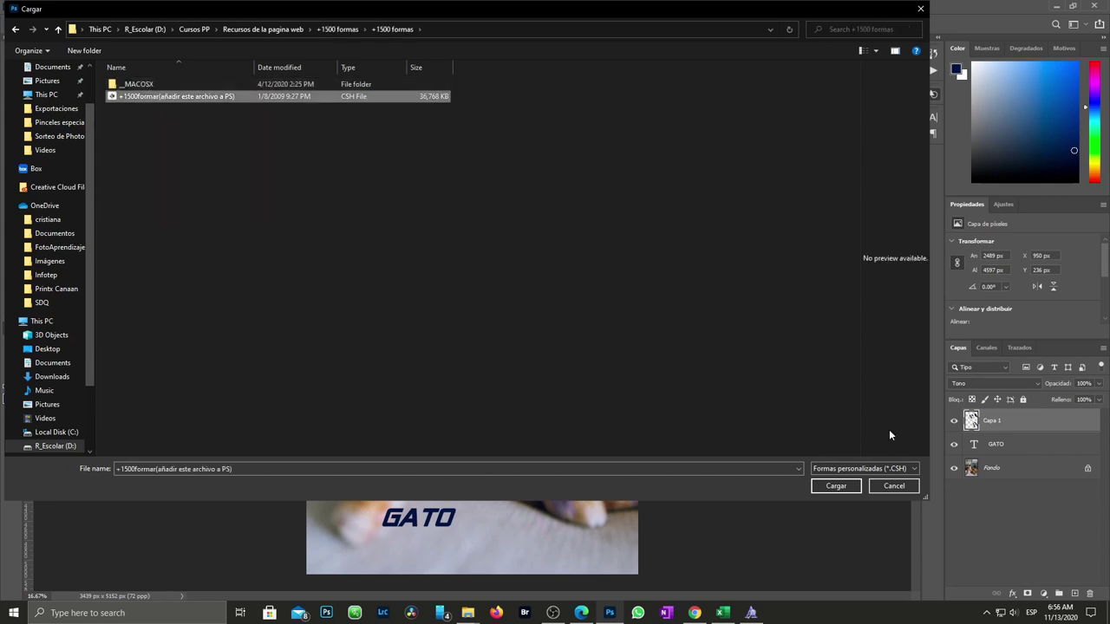
click(839, 490)
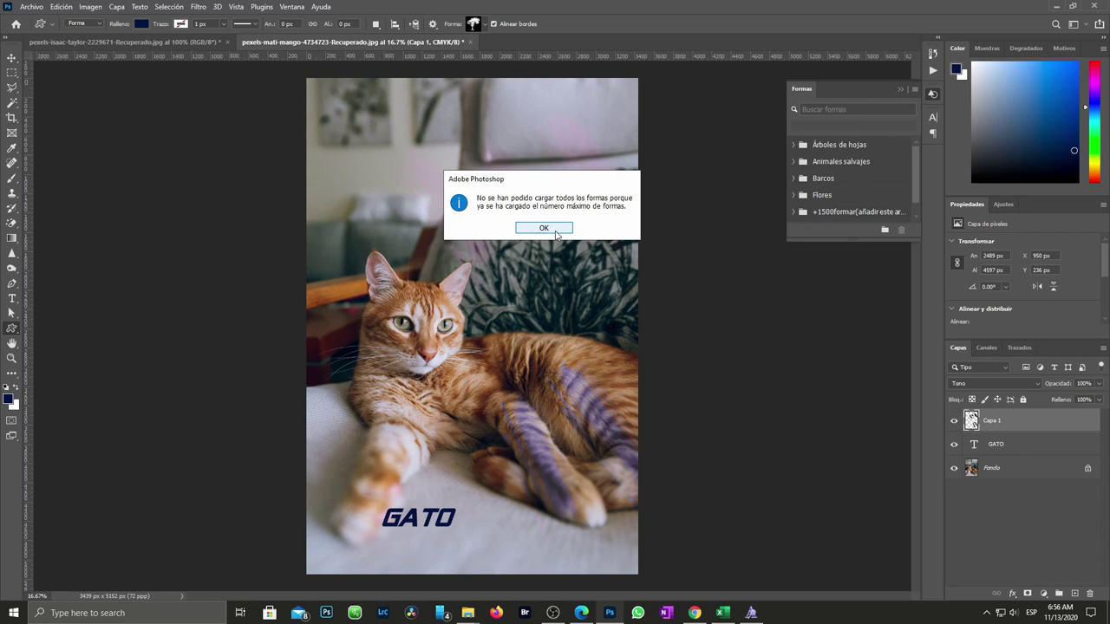
Step: Dismiss the shape-limit warning and expand the imported shape group in an enlarged Formas panel
click(556, 231)
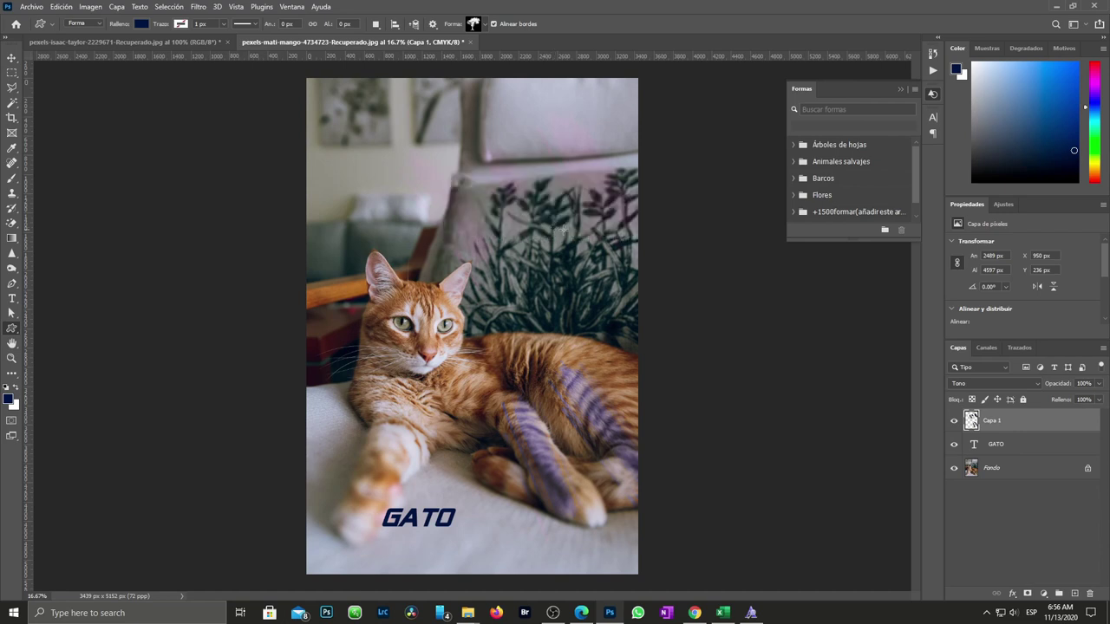
drag(879, 243, 875, 321)
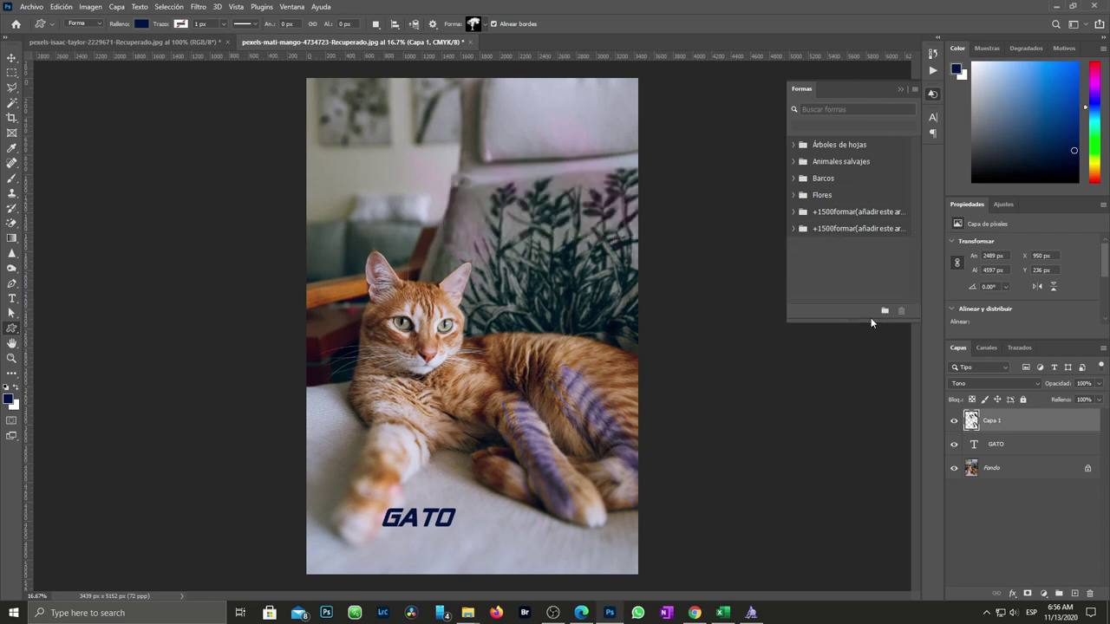
click(794, 212)
Step: Place the running-figure silhouette shape on the photo above the cat
scroll(844, 260, down, 1)
scroll(844, 260, down, 1)
scroll(843, 260, down, 2)
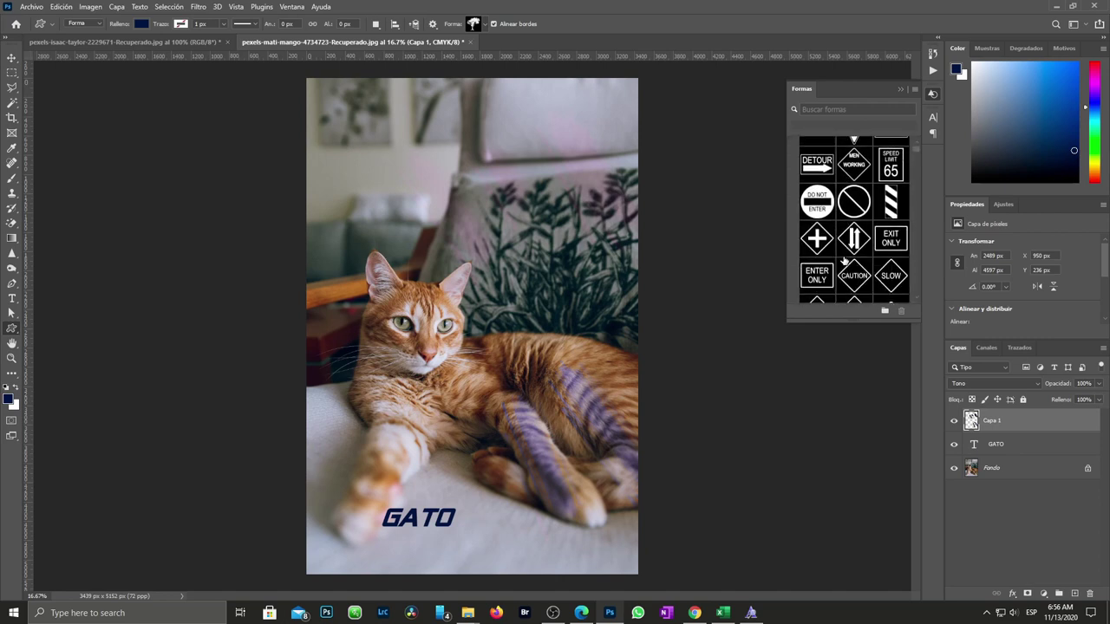
scroll(844, 260, down, 2)
scroll(844, 260, down, 1)
scroll(844, 260, down, 2)
scroll(844, 263, down, 2)
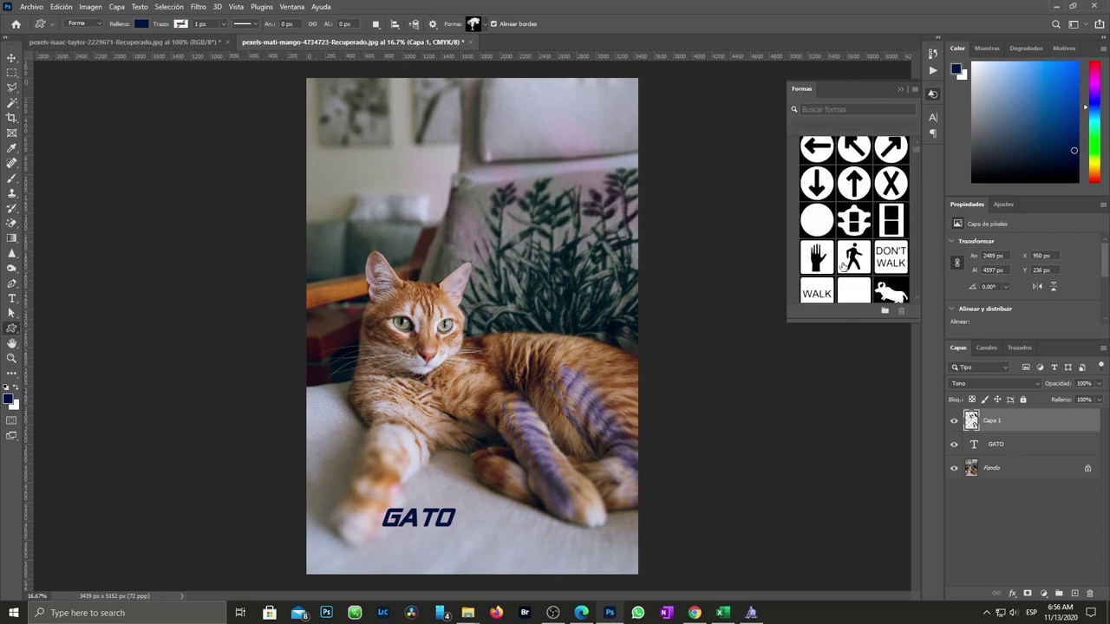
scroll(843, 266, down, 2)
scroll(844, 266, down, 2)
scroll(844, 268, down, 2)
scroll(844, 269, down, 2)
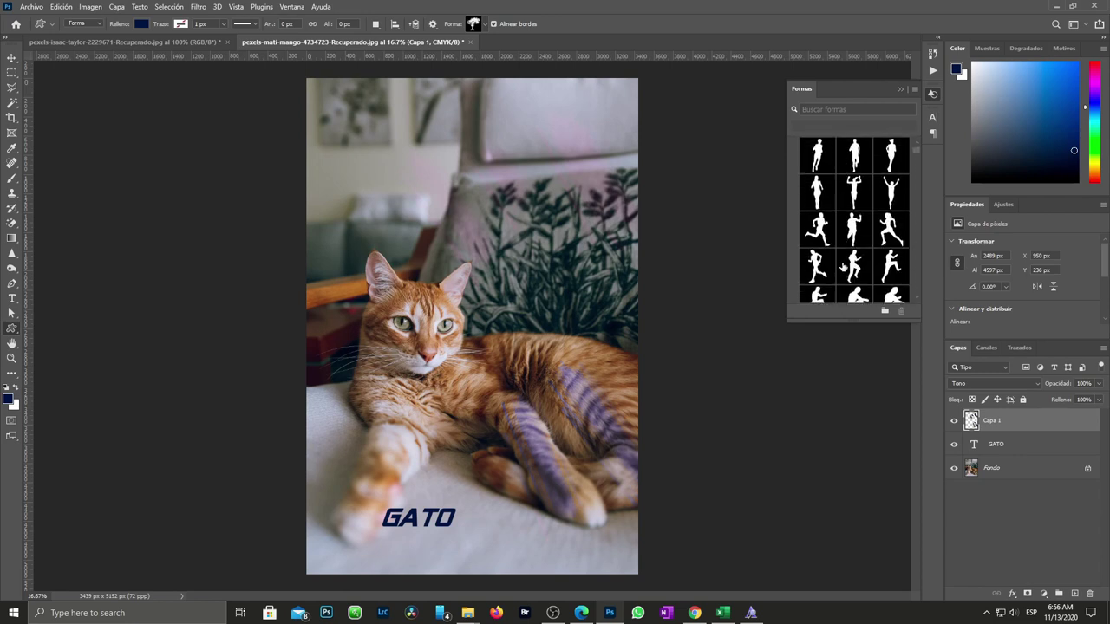
scroll(844, 268, down, 1)
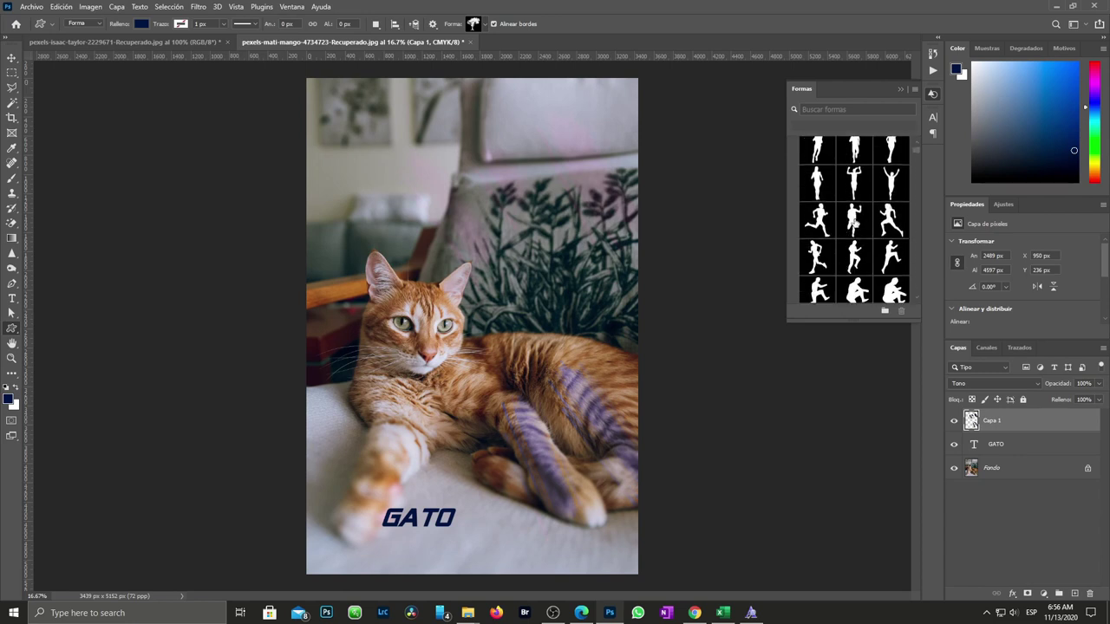
mouse_move(855, 224)
mouse_down()
mouse_move(516, 249)
mouse_move(596, 253)
mouse_up()
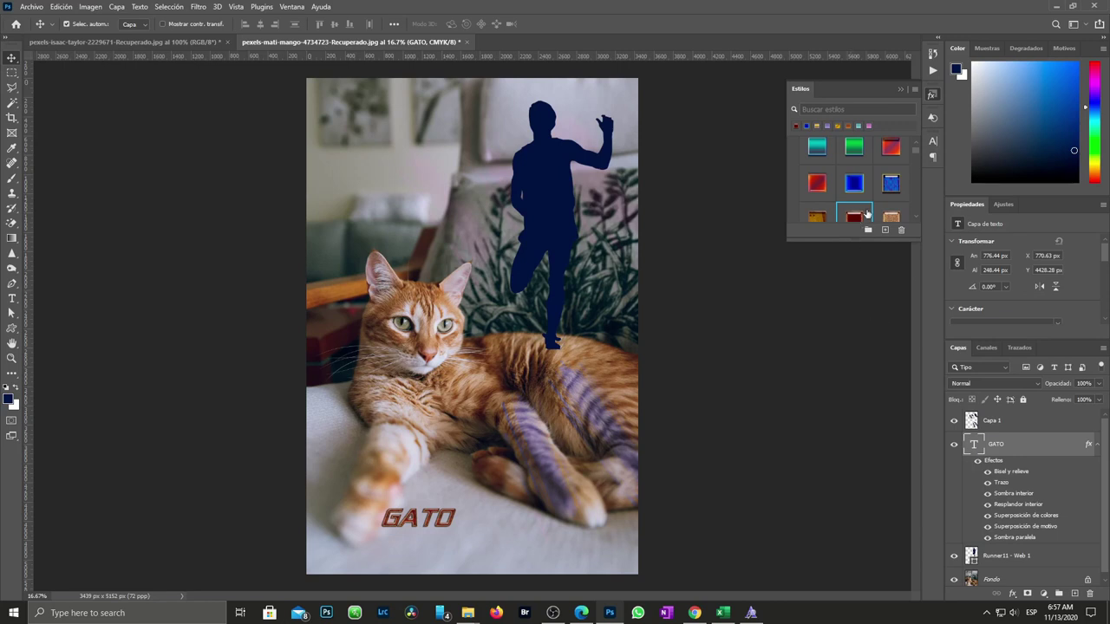
Step: Import the 2000+ style Pack ASL file into the Estilos panel
click(290, 8)
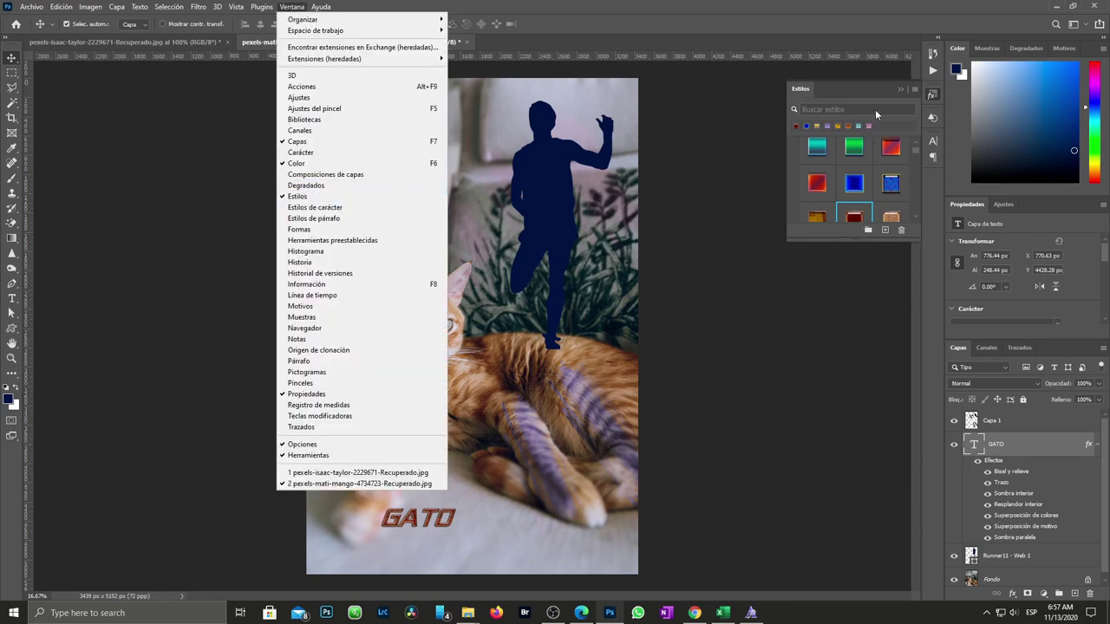
click(915, 90)
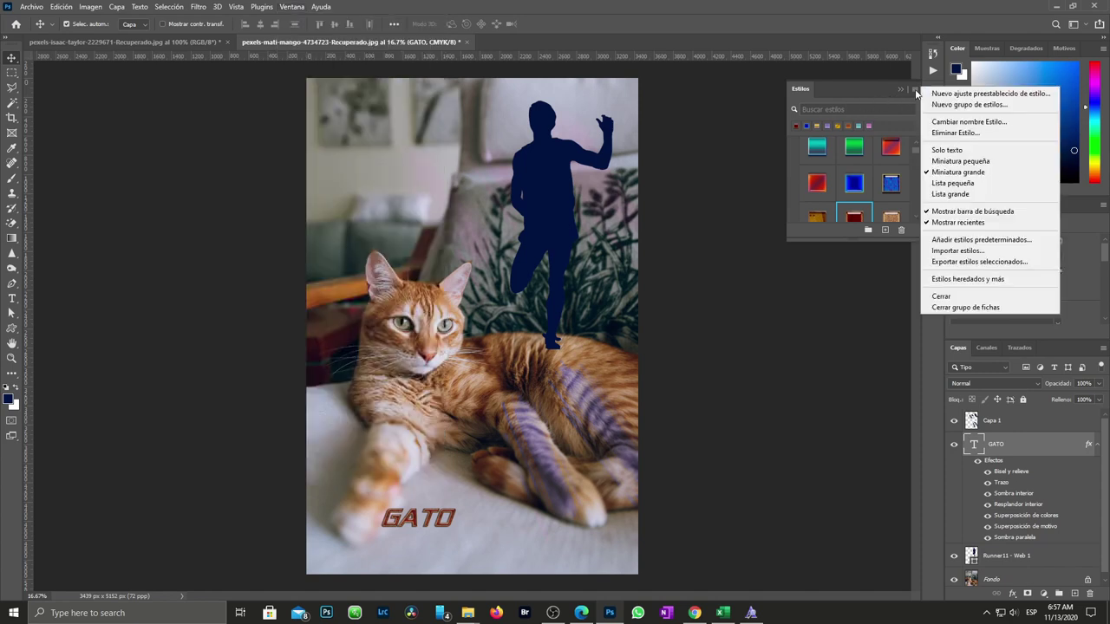
click(983, 252)
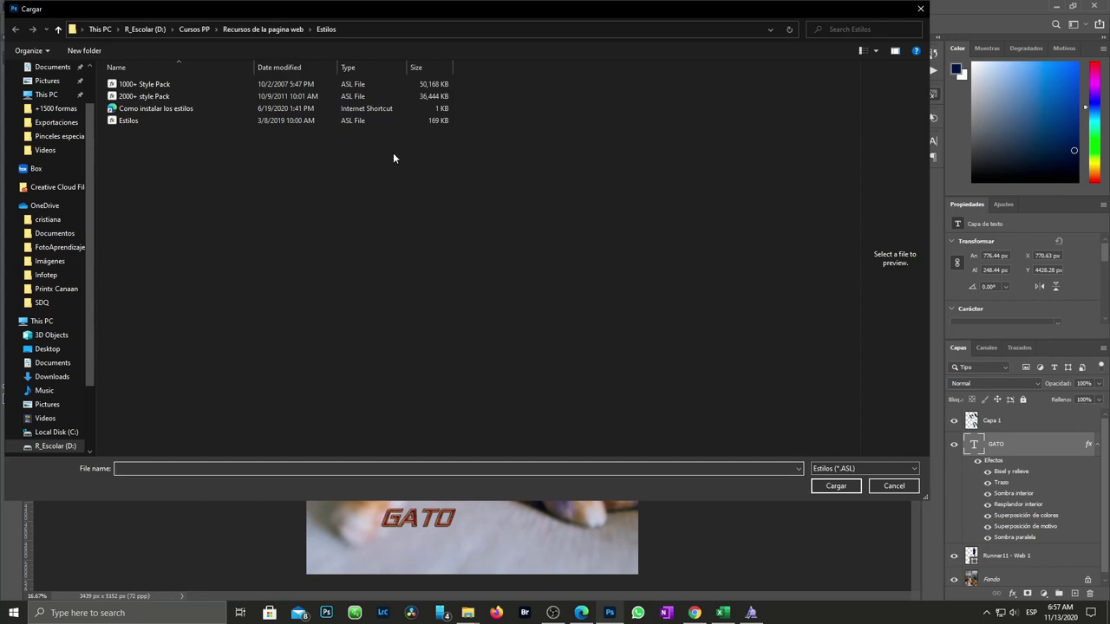
click(178, 96)
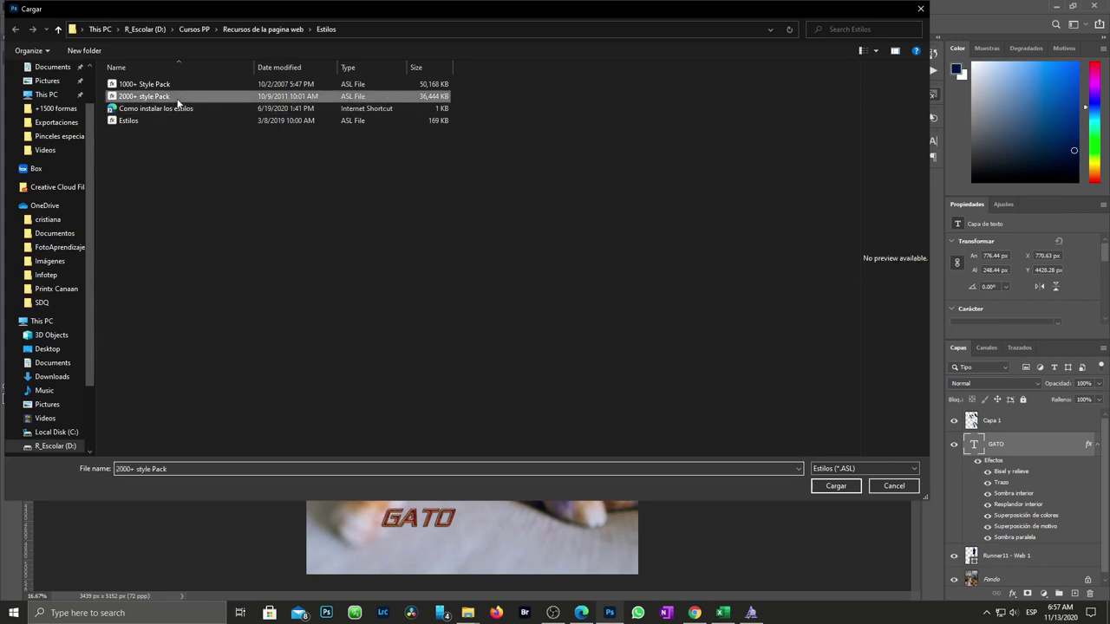
click(845, 486)
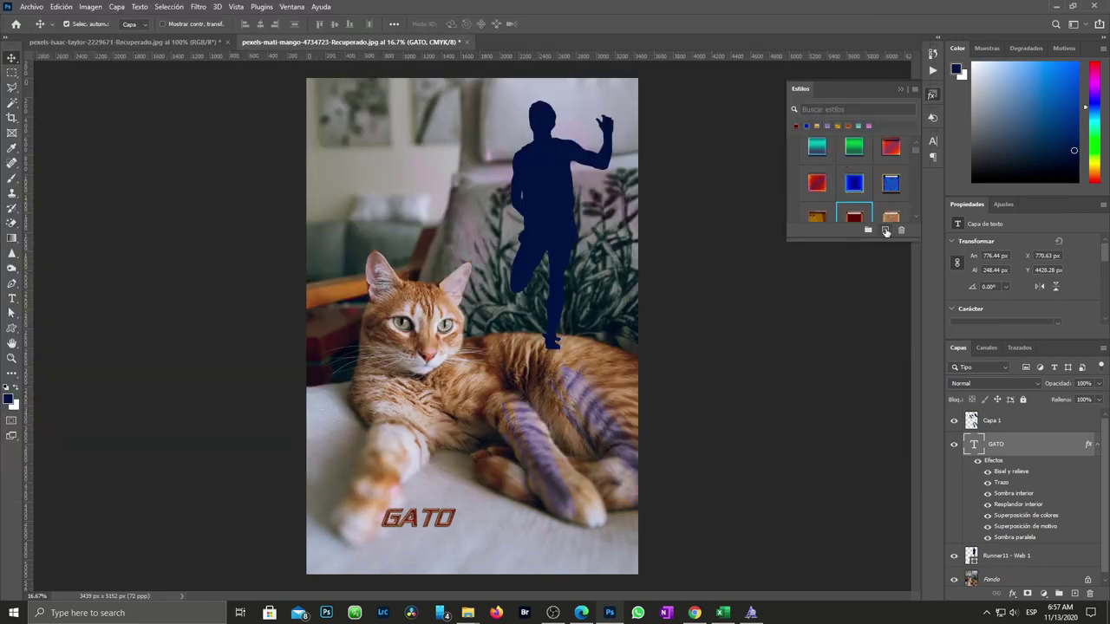
Step: Expand the 2000+ style Pack group in the Styles panel
scroll(898, 143, up, 1)
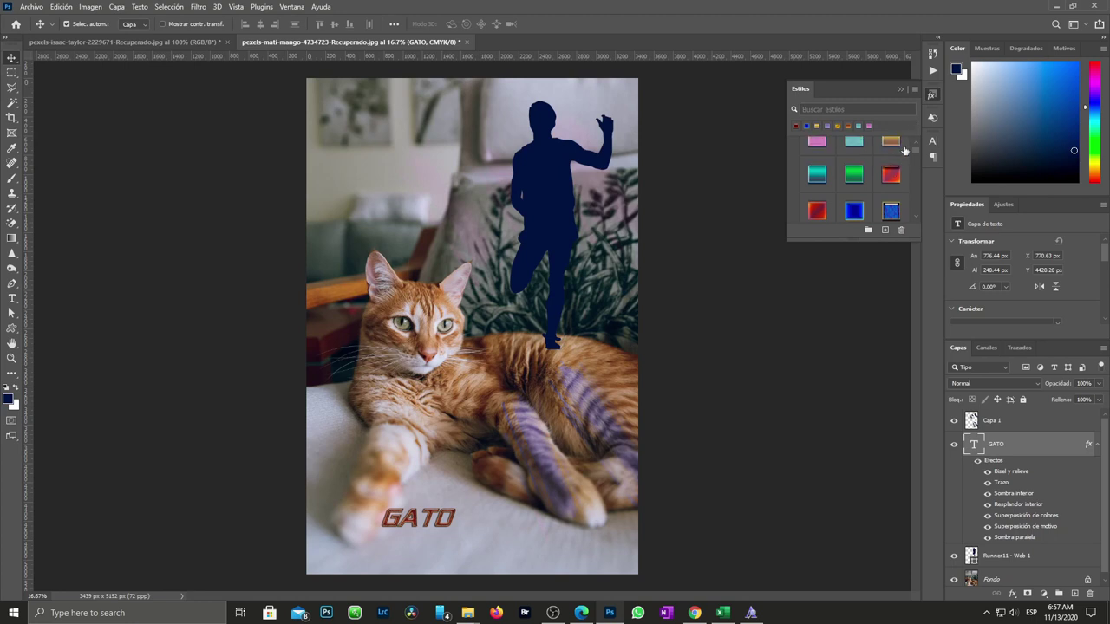
scroll(904, 151, down, 2)
scroll(906, 152, down, 2)
scroll(908, 152, down, 2)
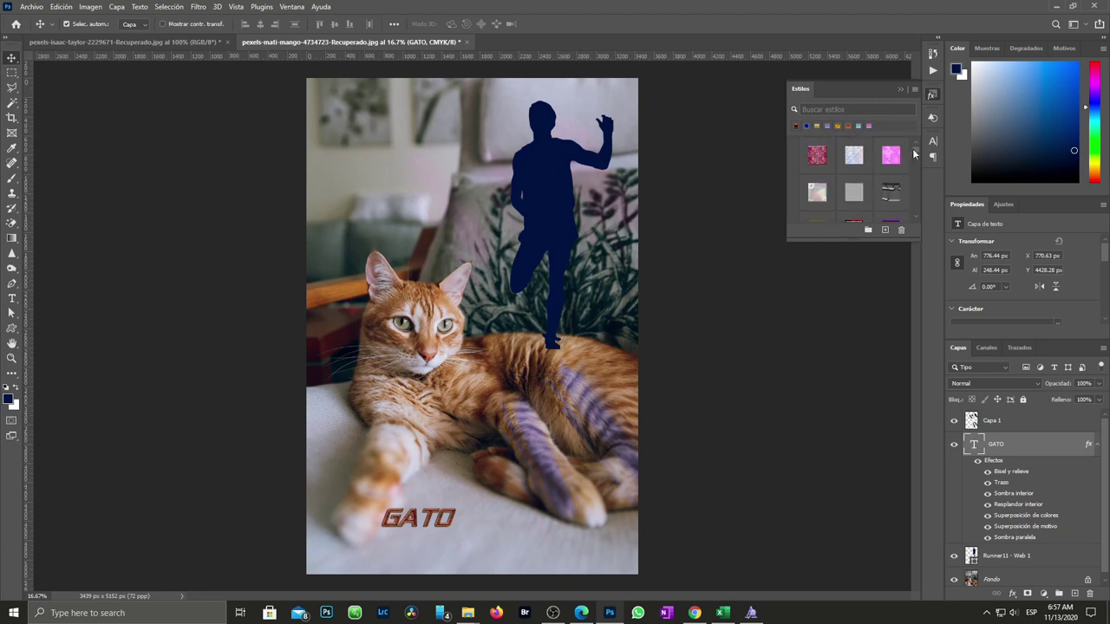
scroll(914, 154, down, 3)
scroll(914, 153, down, 3)
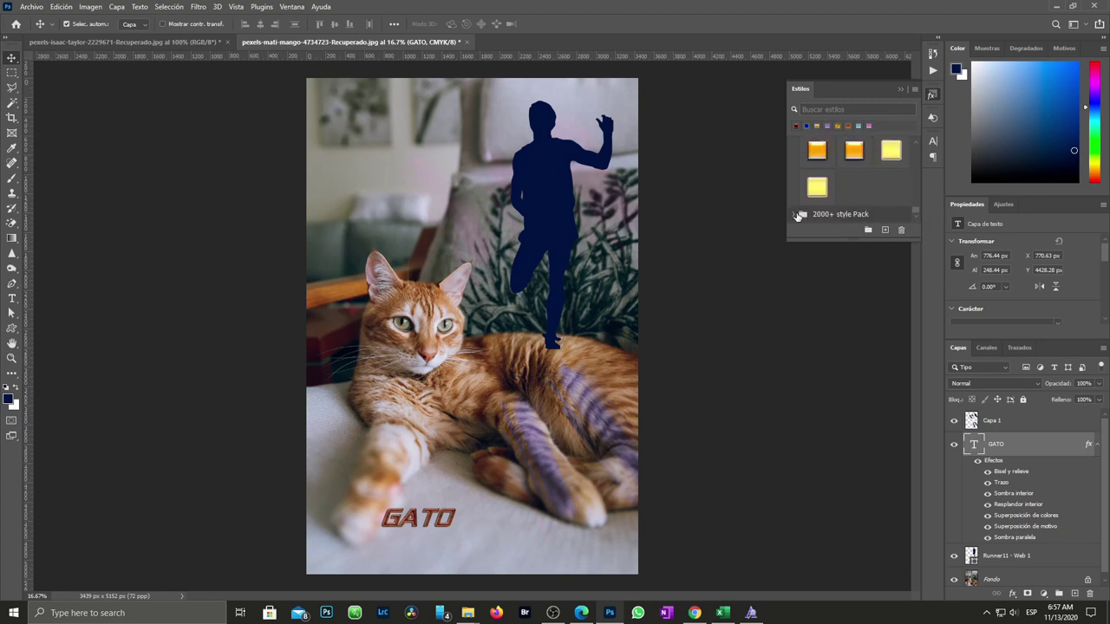
click(796, 215)
scroll(815, 210, down, 3)
scroll(822, 208, down, 3)
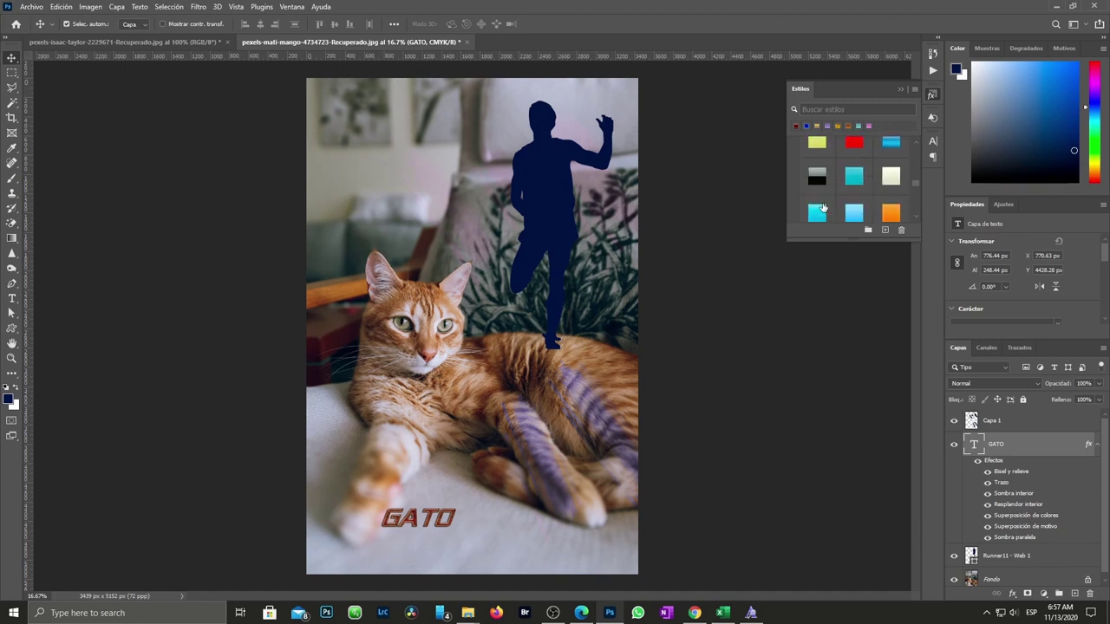
scroll(822, 208, down, 1)
Step: Apply magenta, light-green and green patterned styles to GATO, ending on the magenta patterned style
click(855, 203)
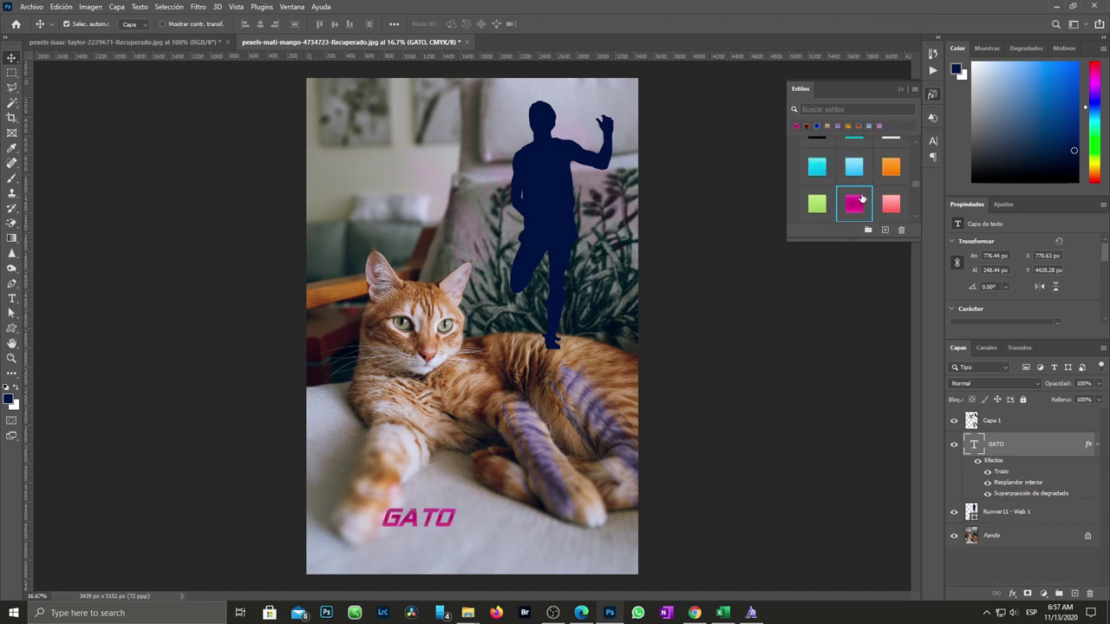
scroll(861, 199, down, 1)
scroll(861, 199, down, 1)
click(855, 204)
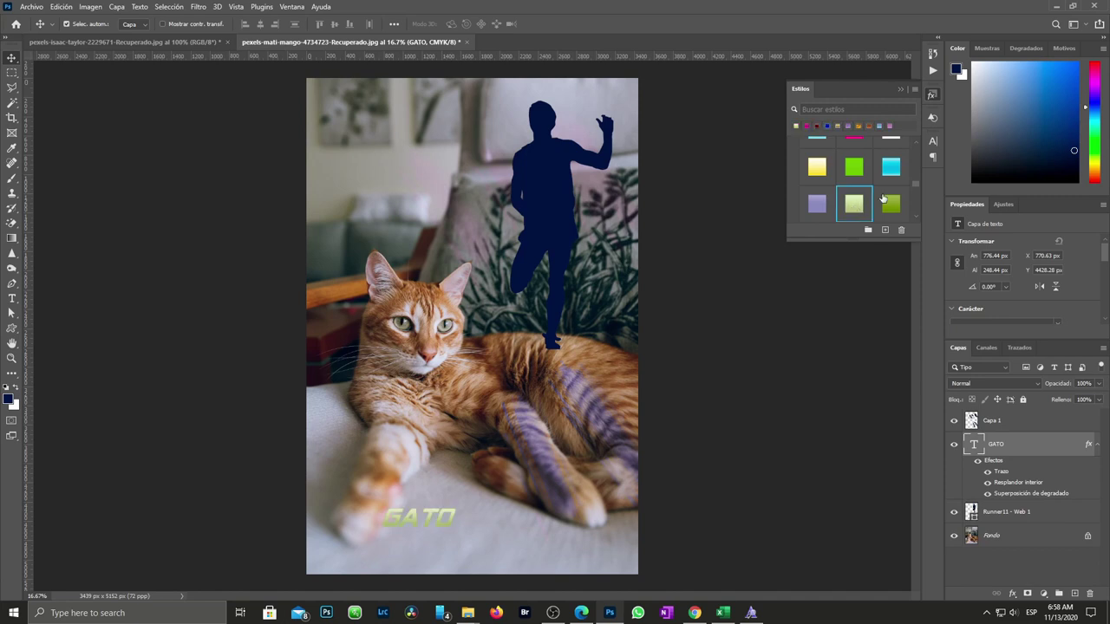
scroll(918, 199, down, 1)
scroll(919, 205, down, 1)
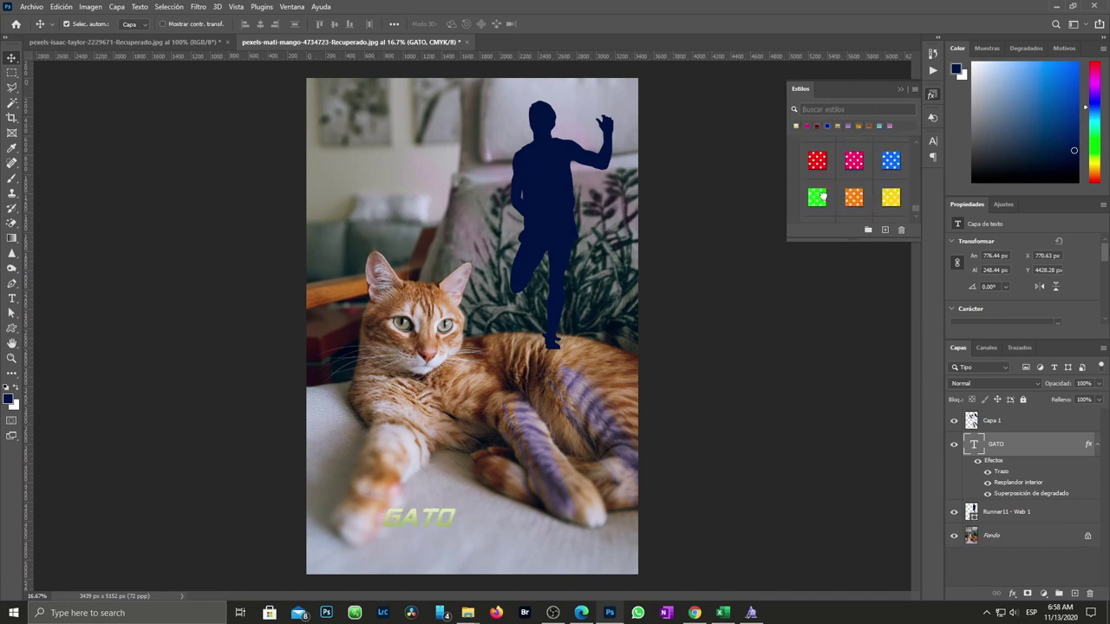
click(825, 201)
click(854, 162)
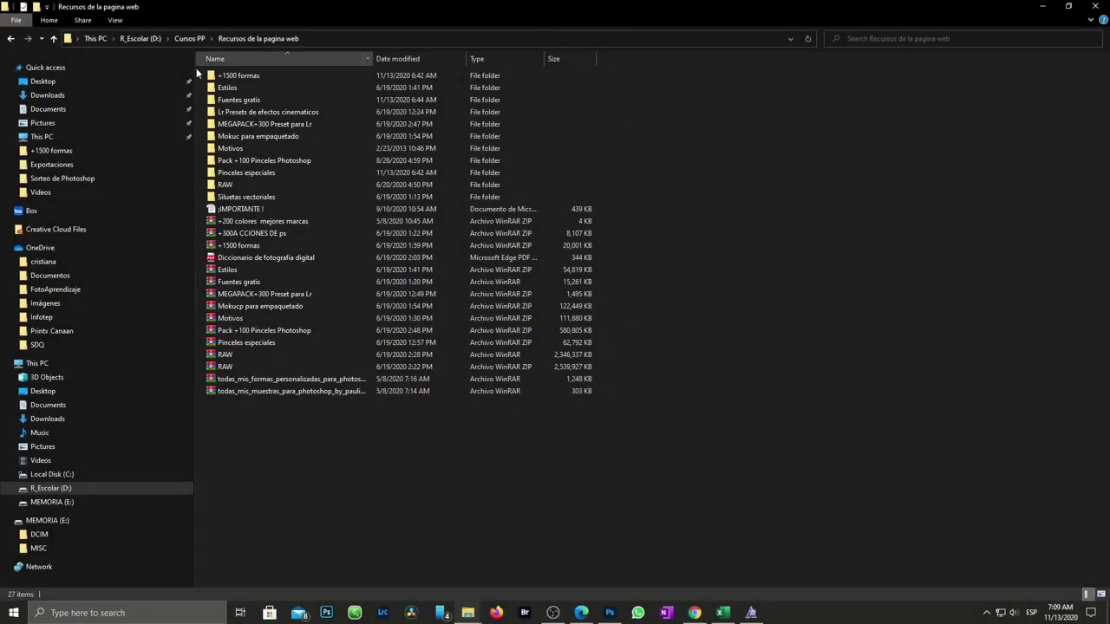
Step: Copy 72 Pattern_pack_1 and 122 Pattern_pack_2 from the Motivos > packs folder
double_click(215, 154)
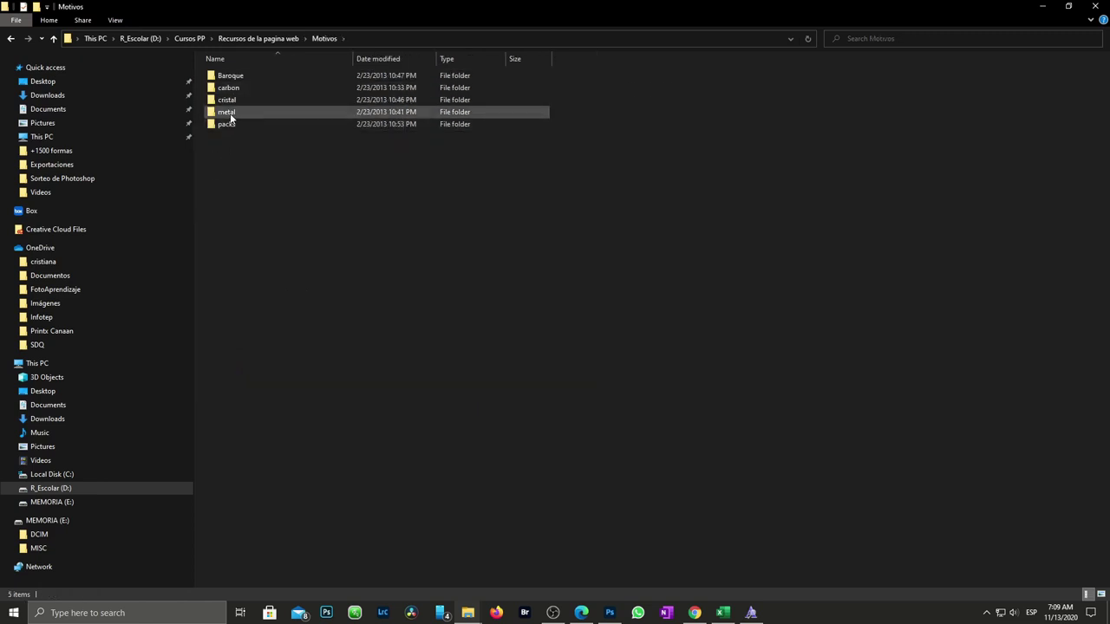
double_click(220, 125)
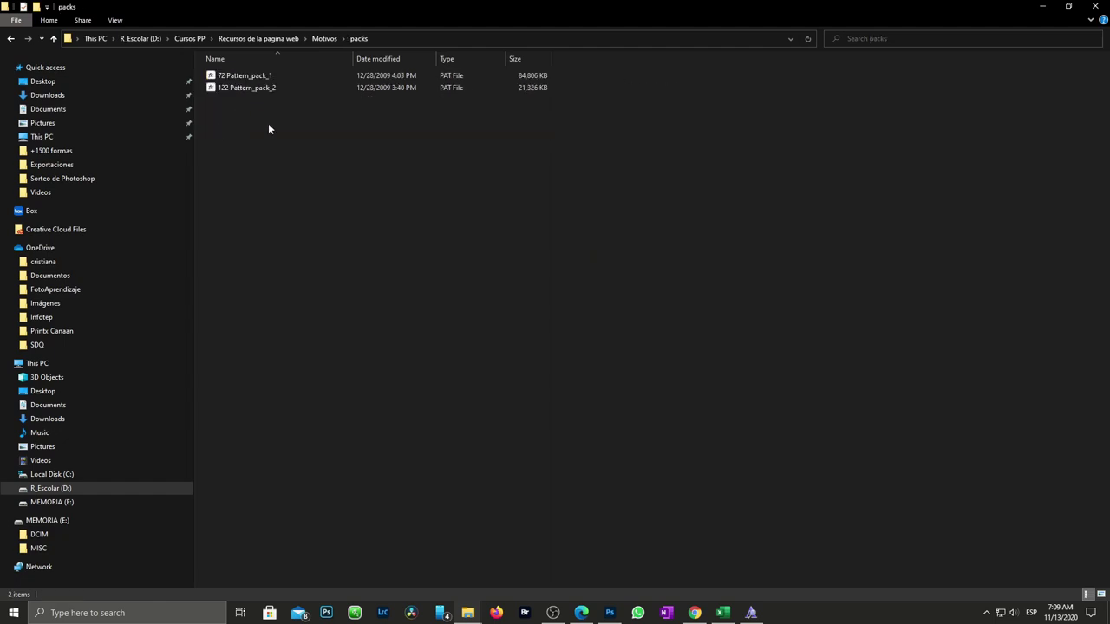
drag(268, 129, 225, 76)
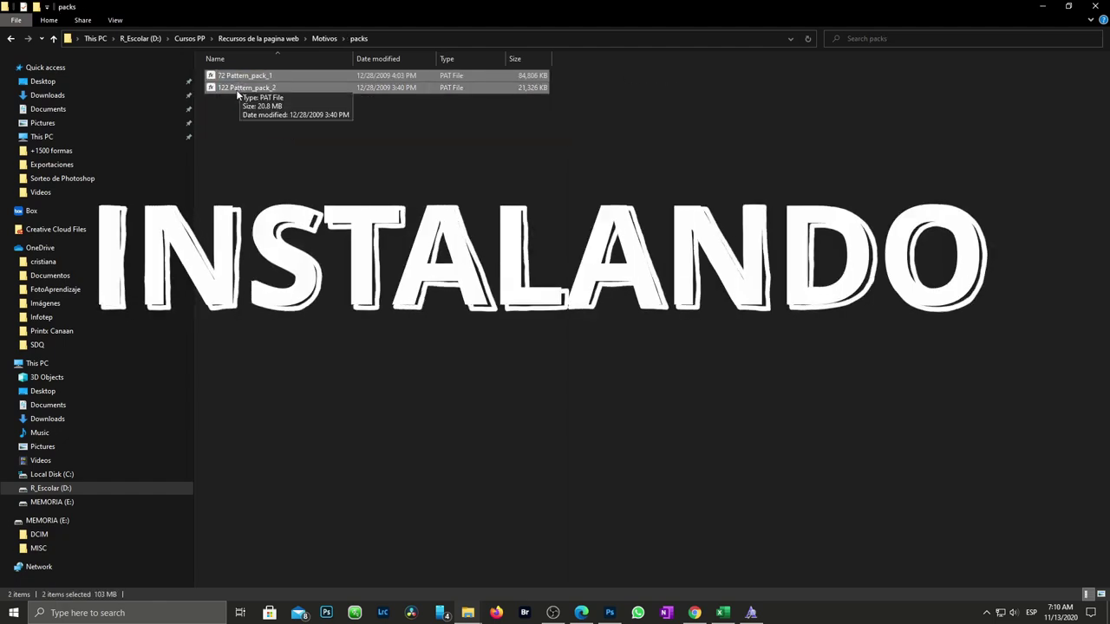
right_click(317, 89)
click(336, 228)
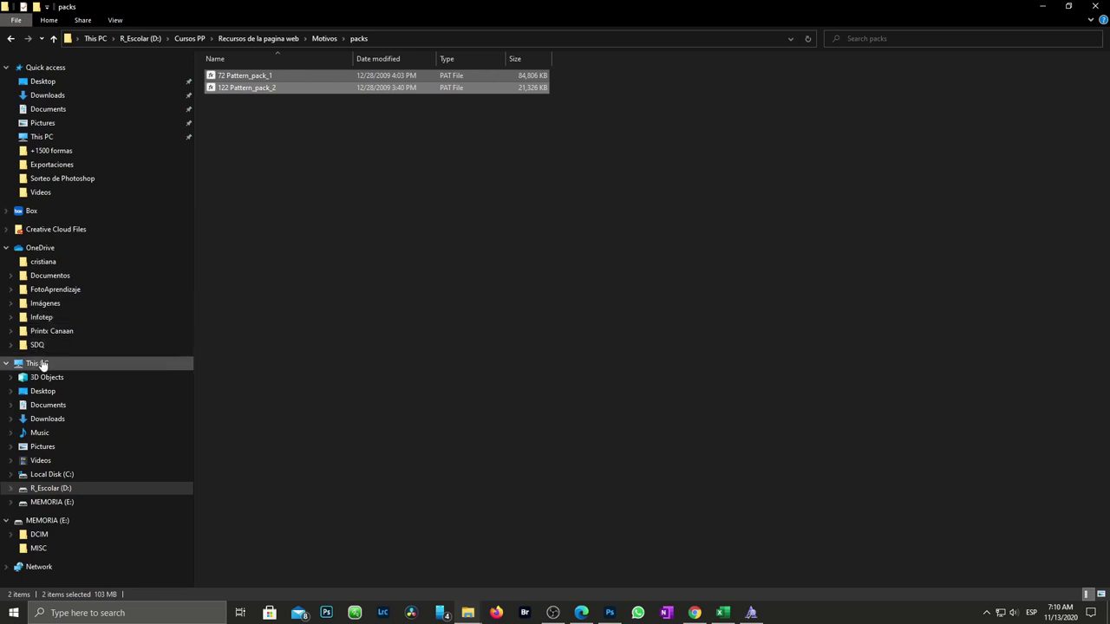
Step: Browse from This PC through Local Disk (C:) > Users into the user's home folder
click(39, 364)
double_click(252, 169)
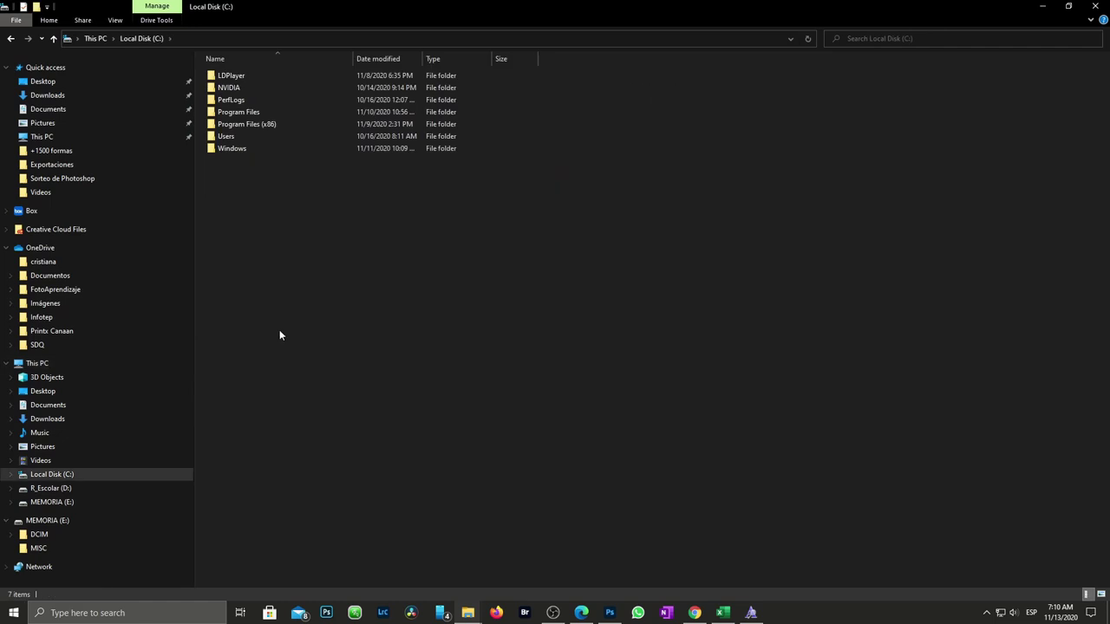
double_click(226, 136)
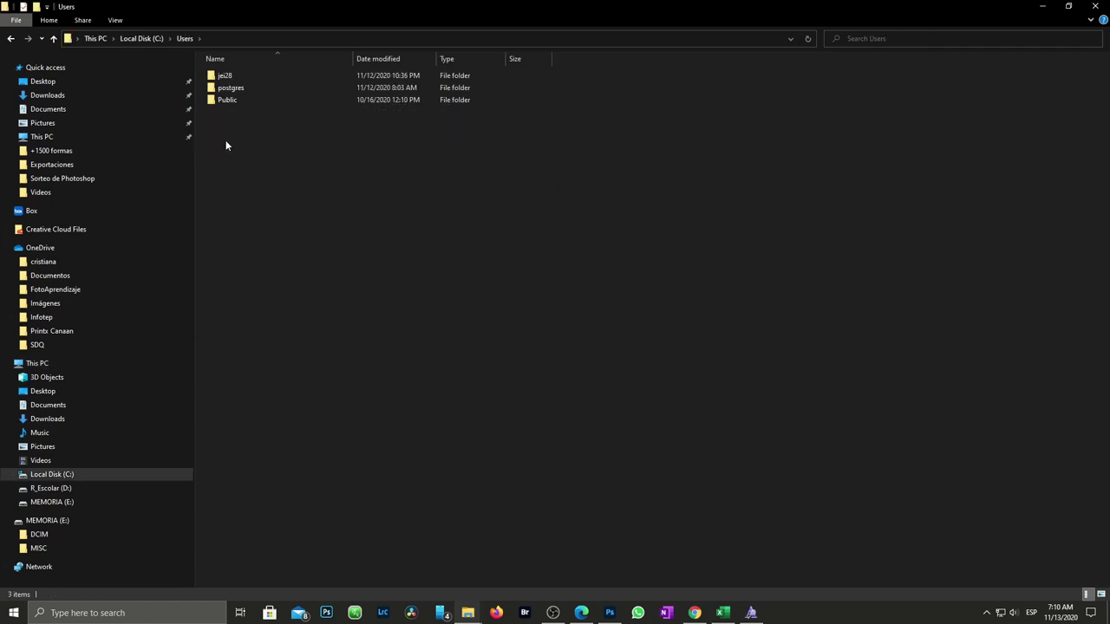
double_click(222, 77)
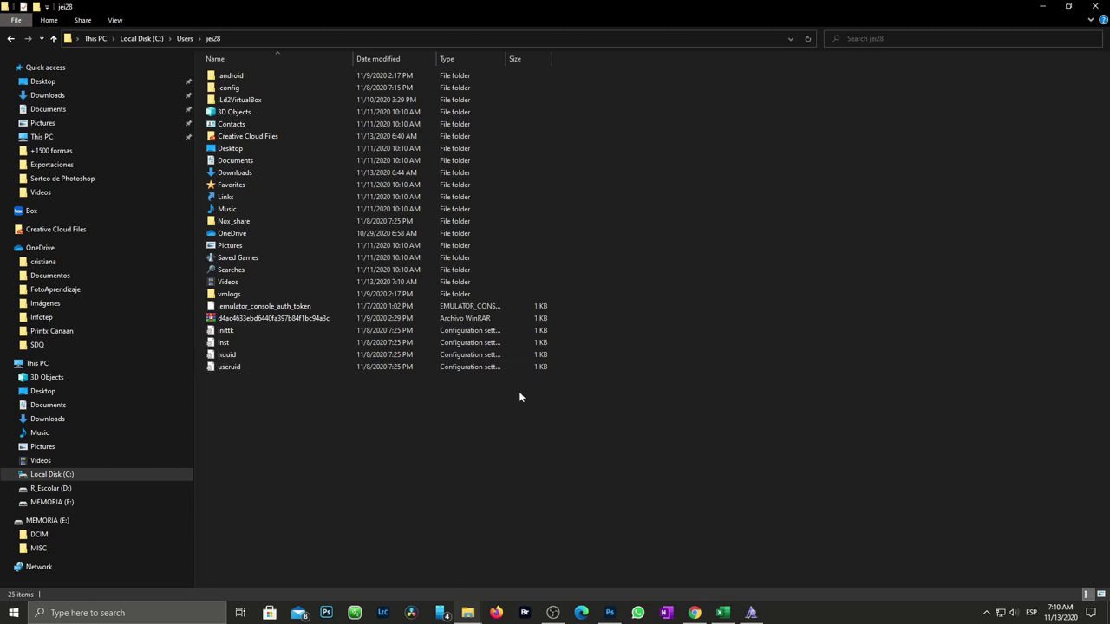
Step: Enable 'Show hidden files, folders, and drives' in Folder Options and apply it
click(115, 20)
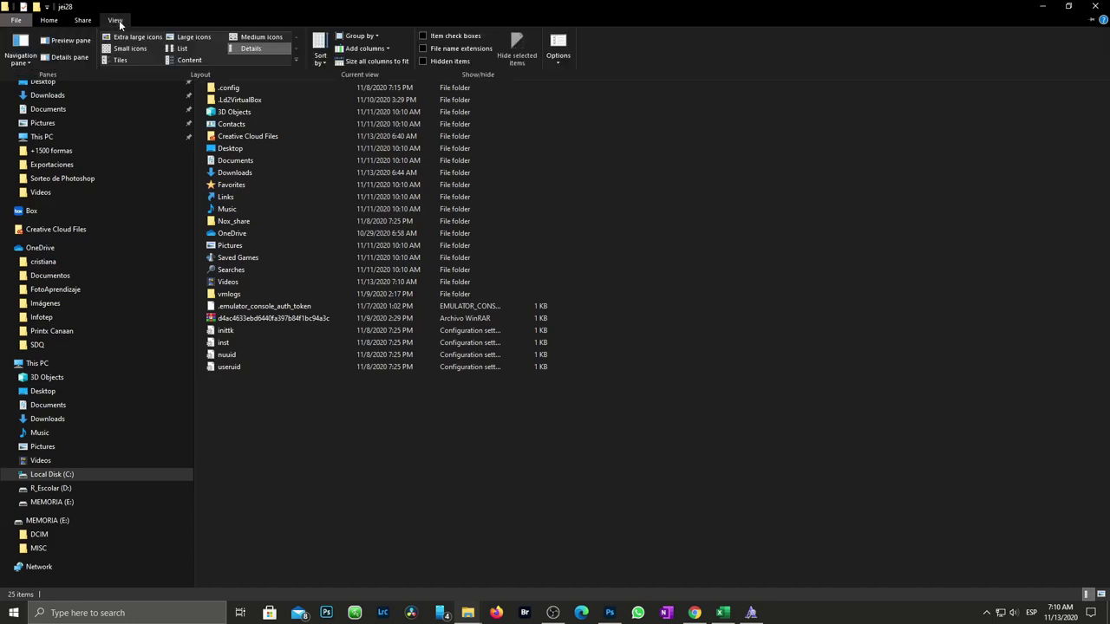
click(554, 62)
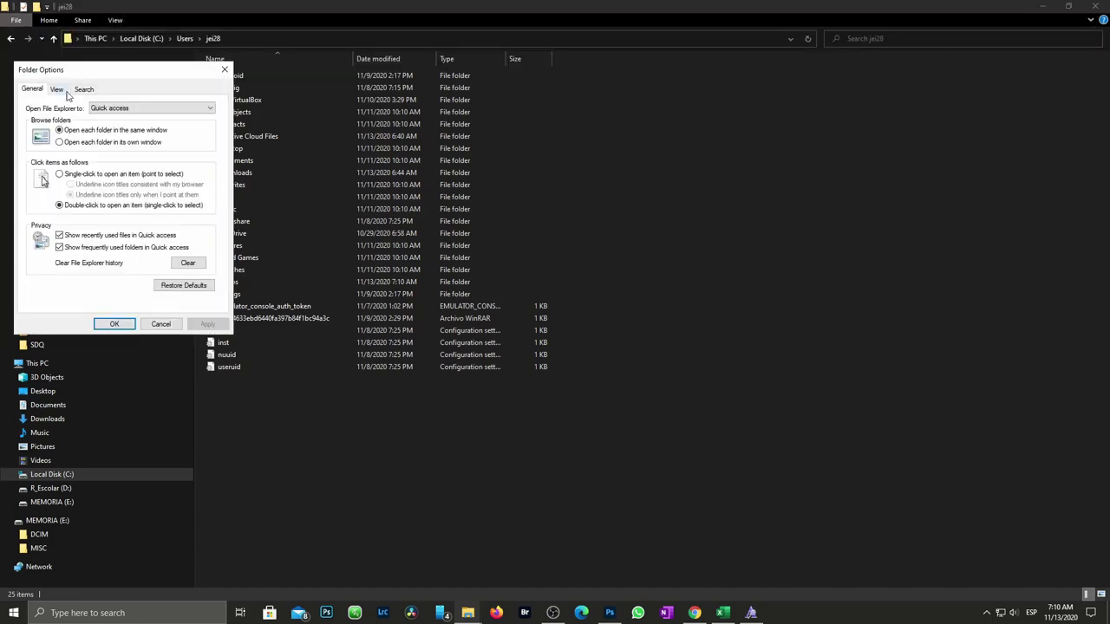
click(58, 90)
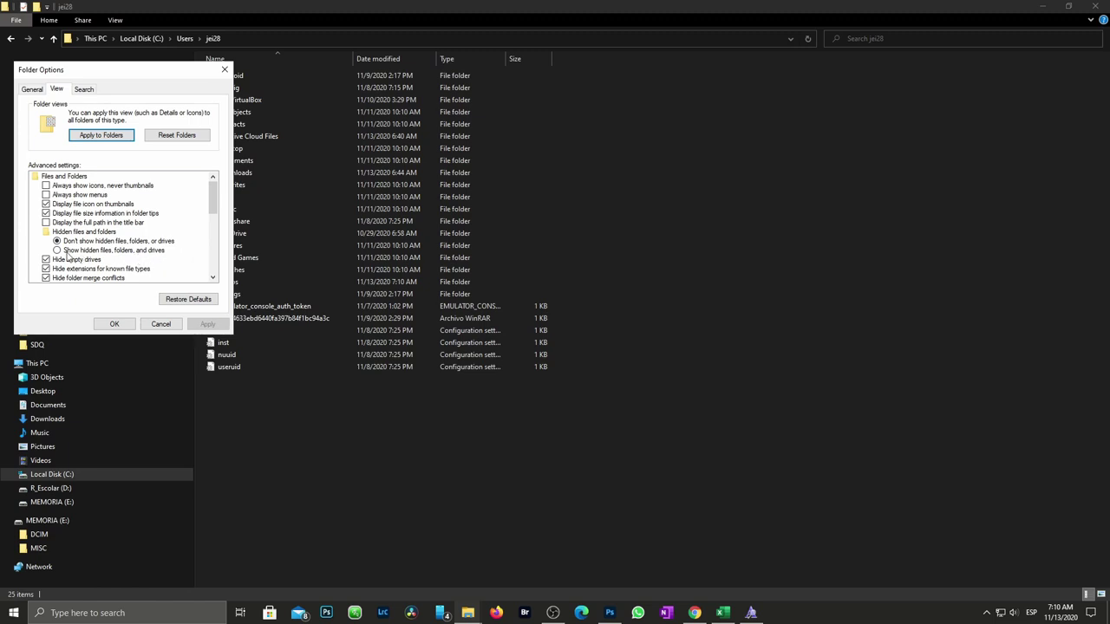
click(58, 252)
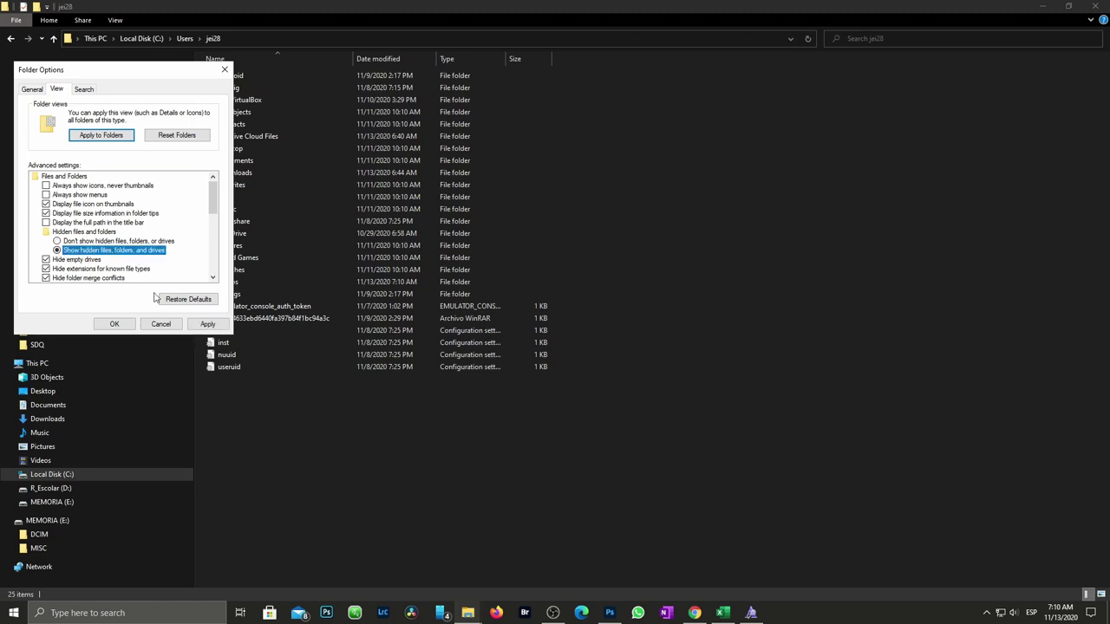
click(206, 324)
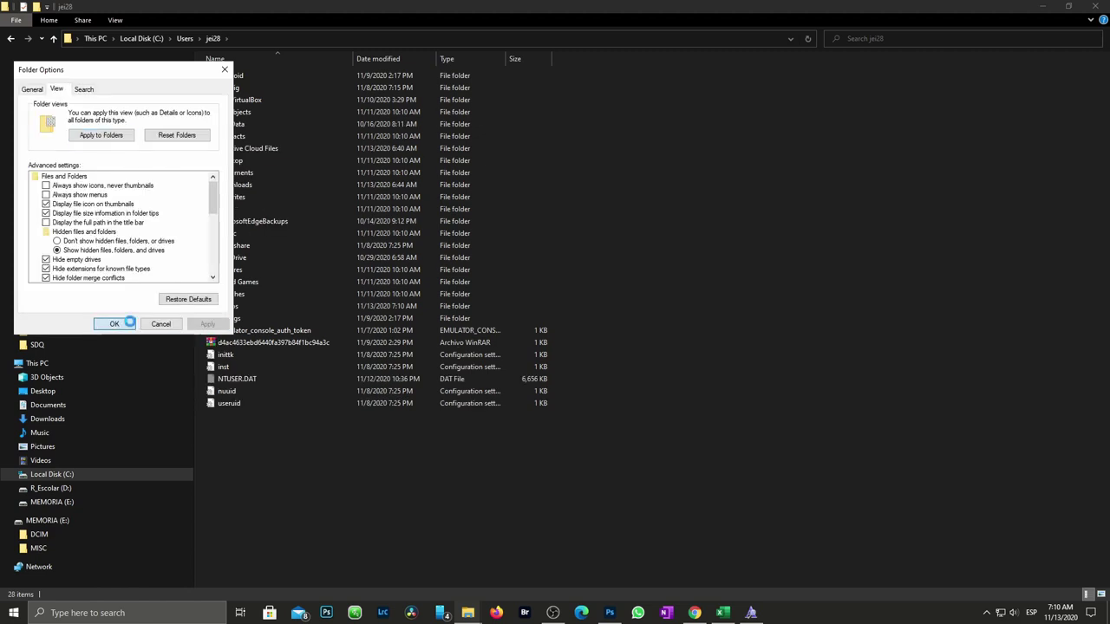
click(113, 323)
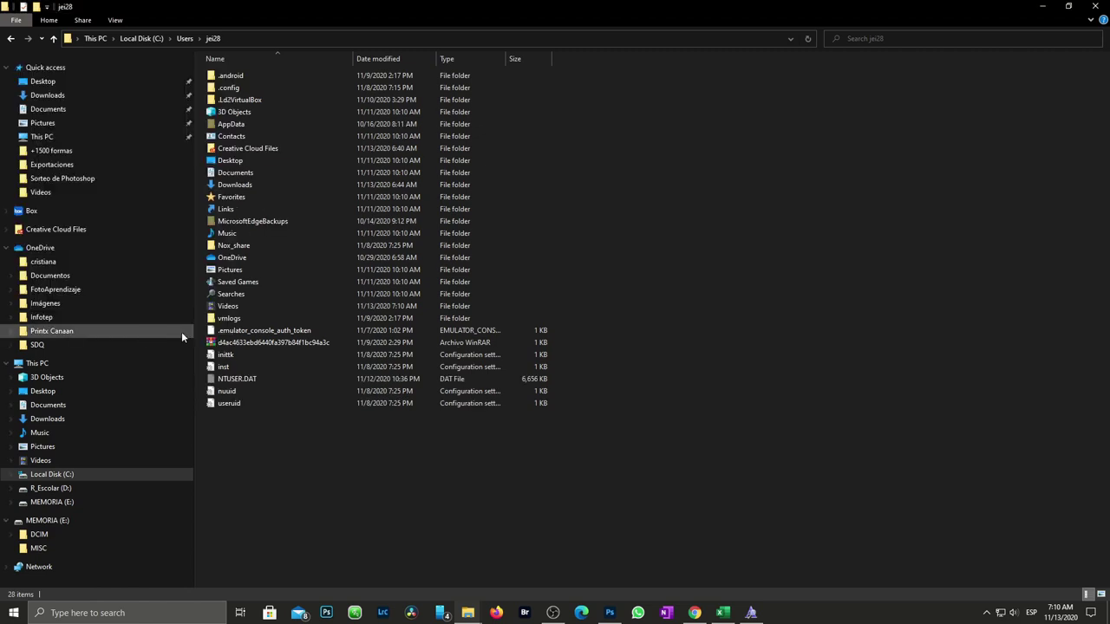
Step: Paste both PAT files into AppData > Roaming > Adobe > Adobe Photoshop 2021 > Presets > Patterns
double_click(234, 128)
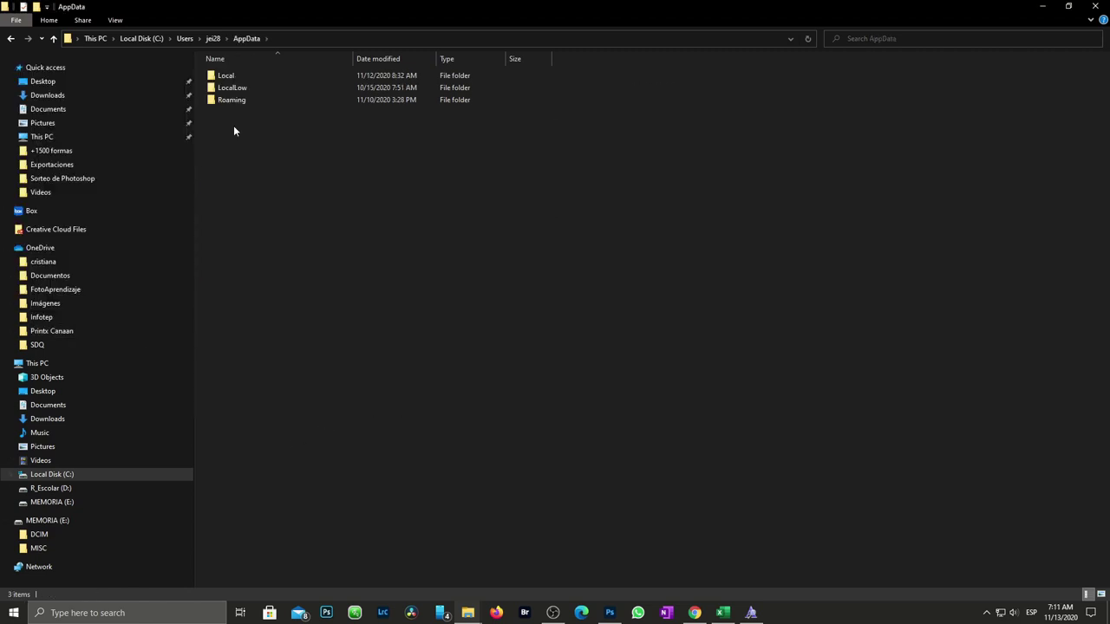
double_click(232, 100)
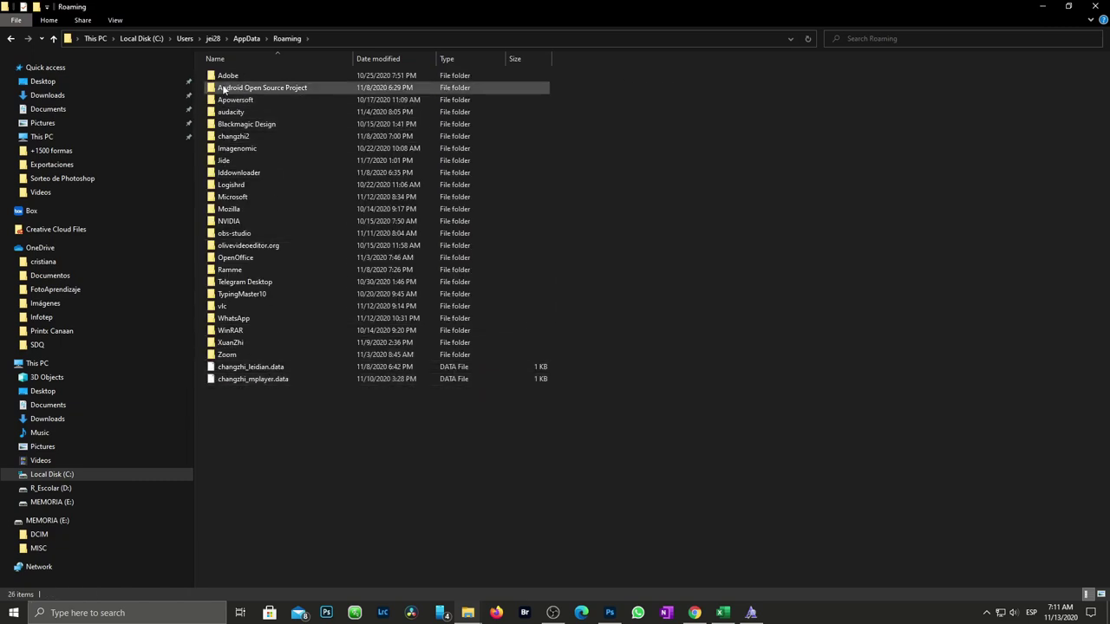
double_click(228, 76)
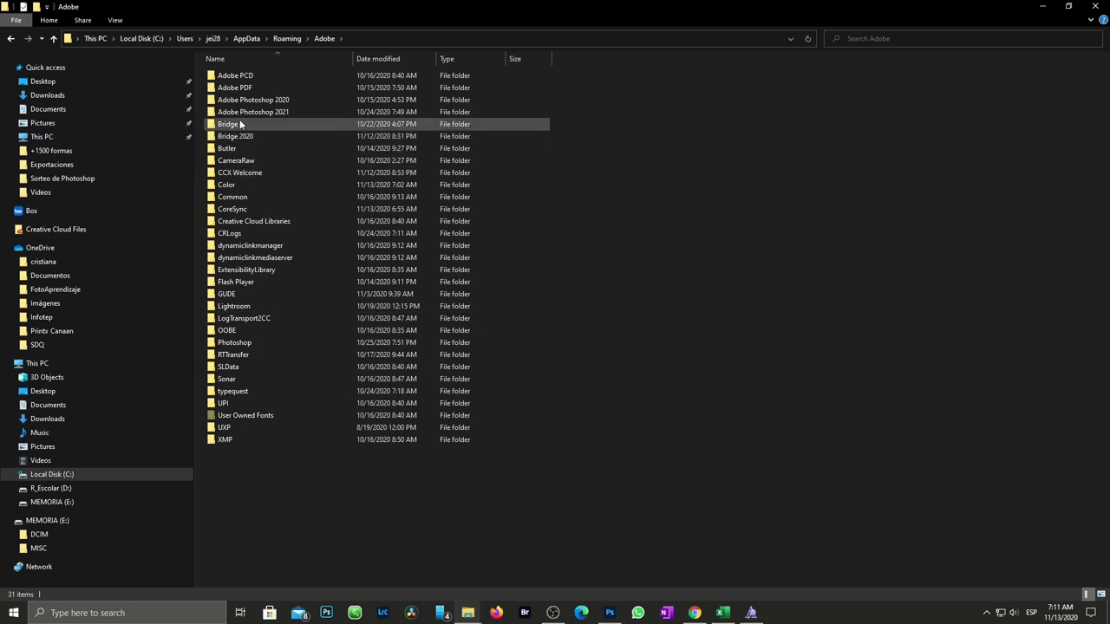
click(240, 115)
double_click(241, 115)
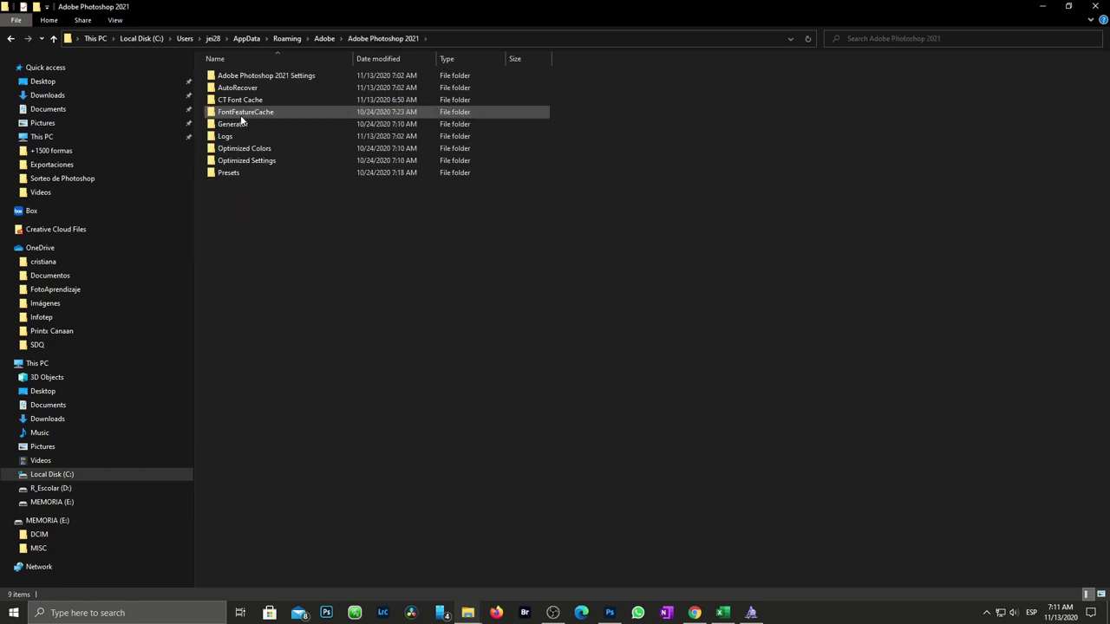
double_click(224, 173)
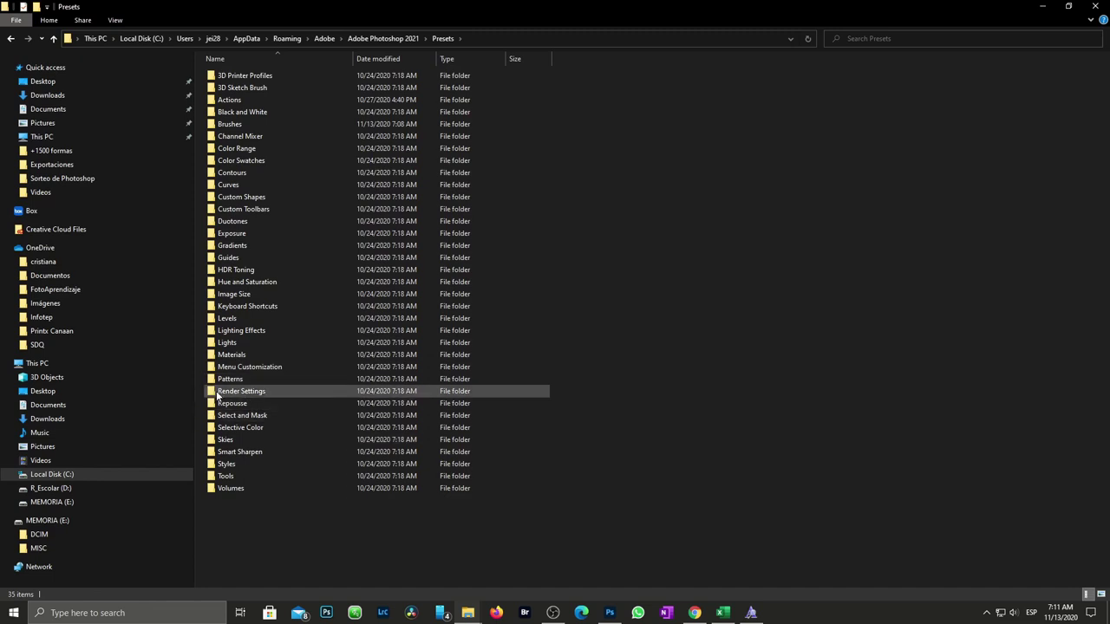
mouse_move(229, 379)
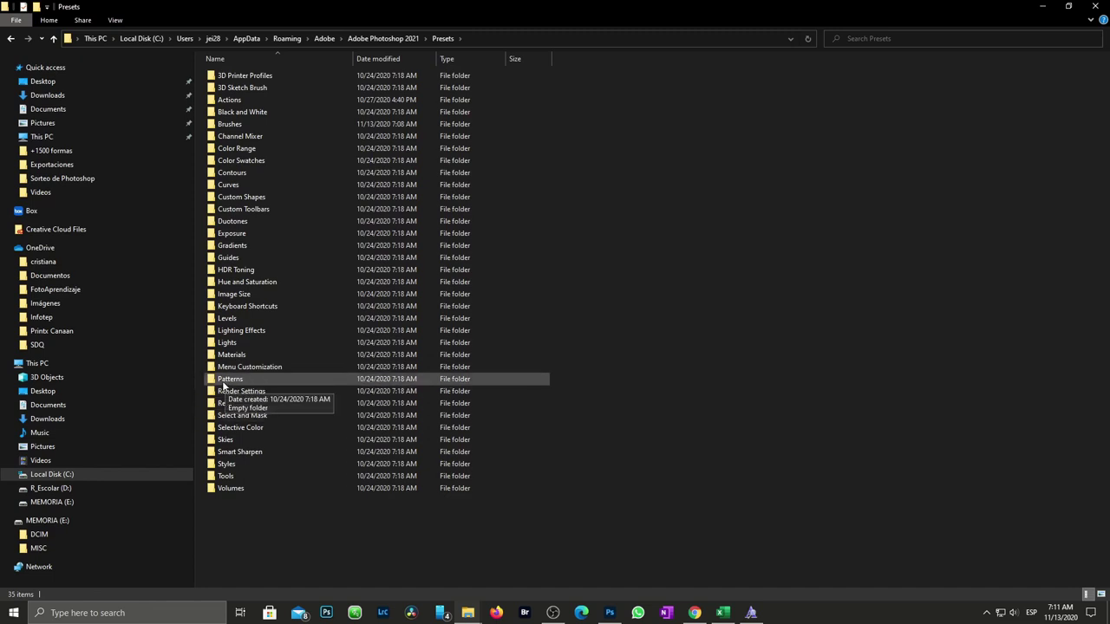
double_click(223, 380)
right_click(274, 189)
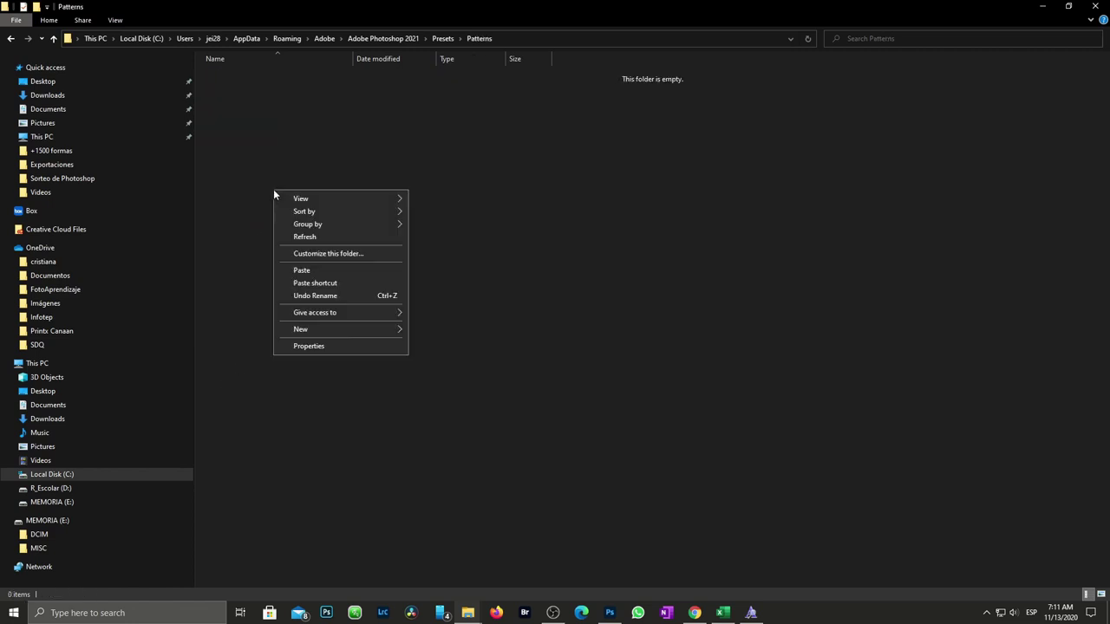
click(315, 269)
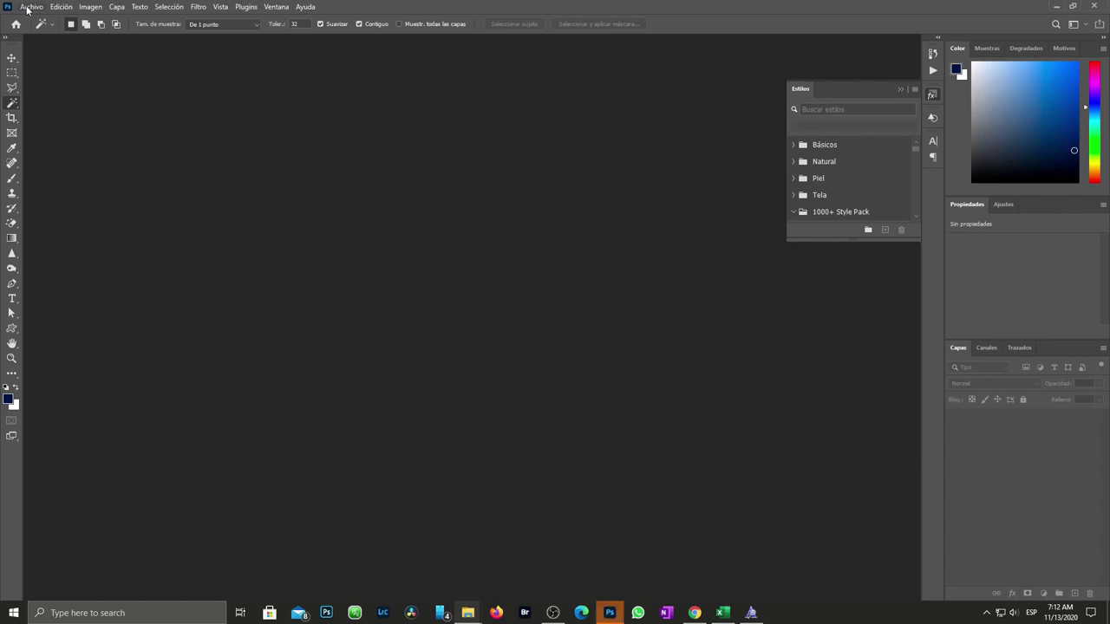
Step: Open VISTA BASE.jpg and show the Layers panel's layer effects list
key(ctrl+o)
scroll(494, 186, down, 5)
click(404, 235)
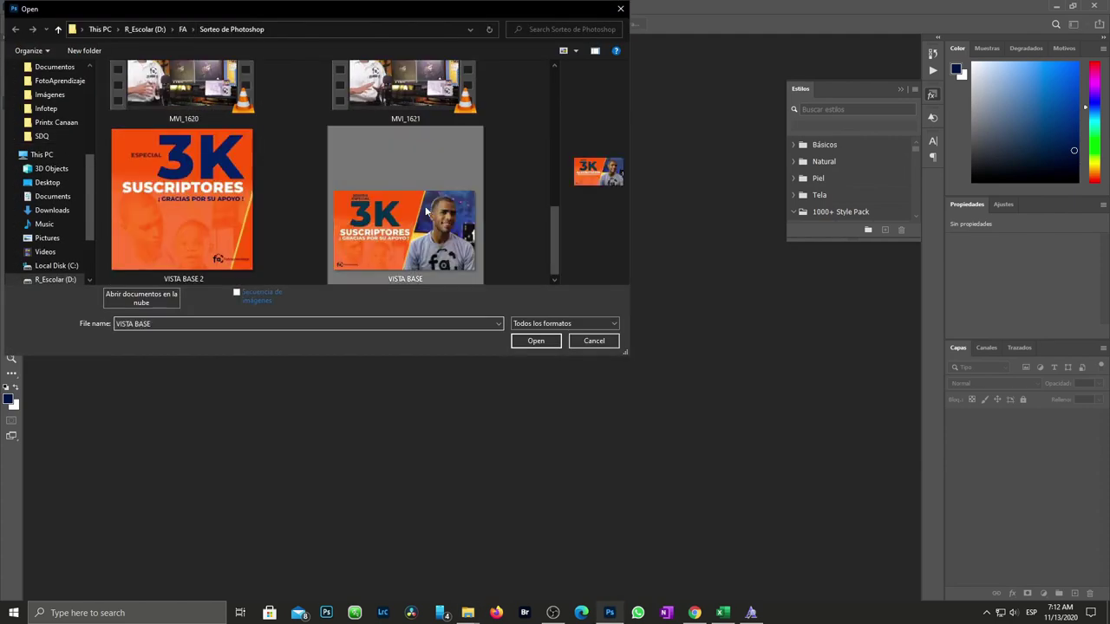
click(528, 339)
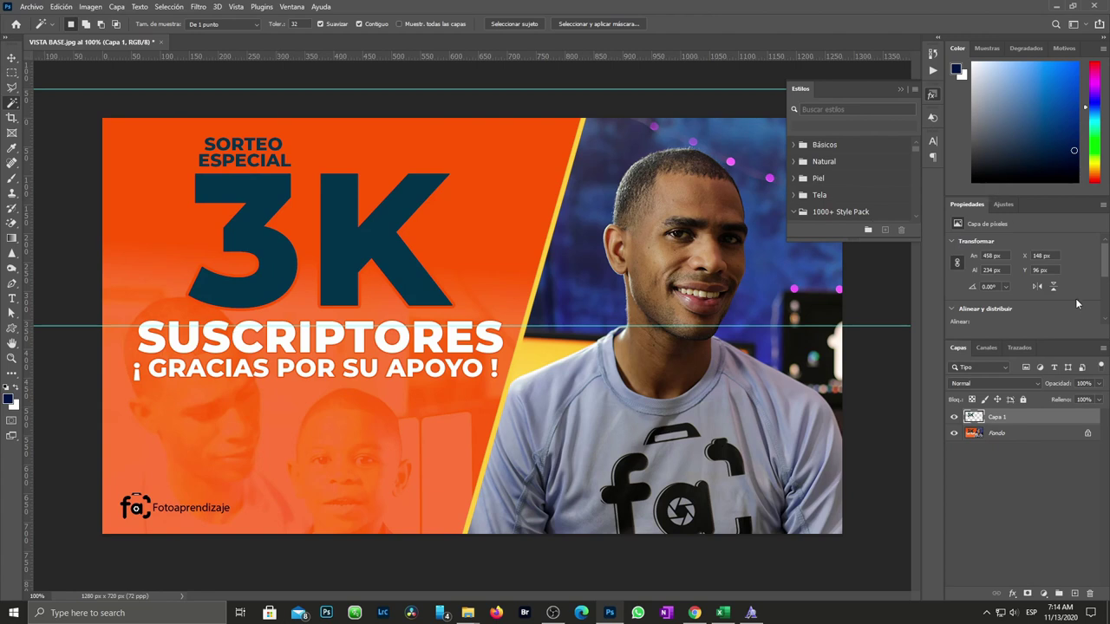
click(1013, 595)
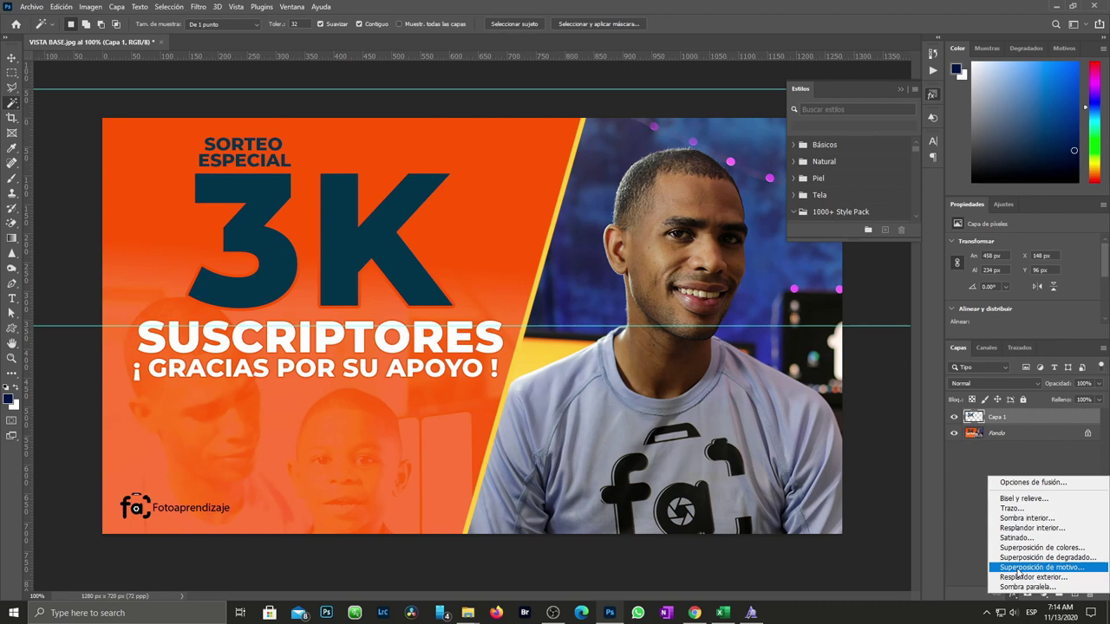
Step: Add a Pattern Overlay and expand 122 Pattern_pack_2 in the picker, collapsing 72 Pattern_pack_1
click(1032, 567)
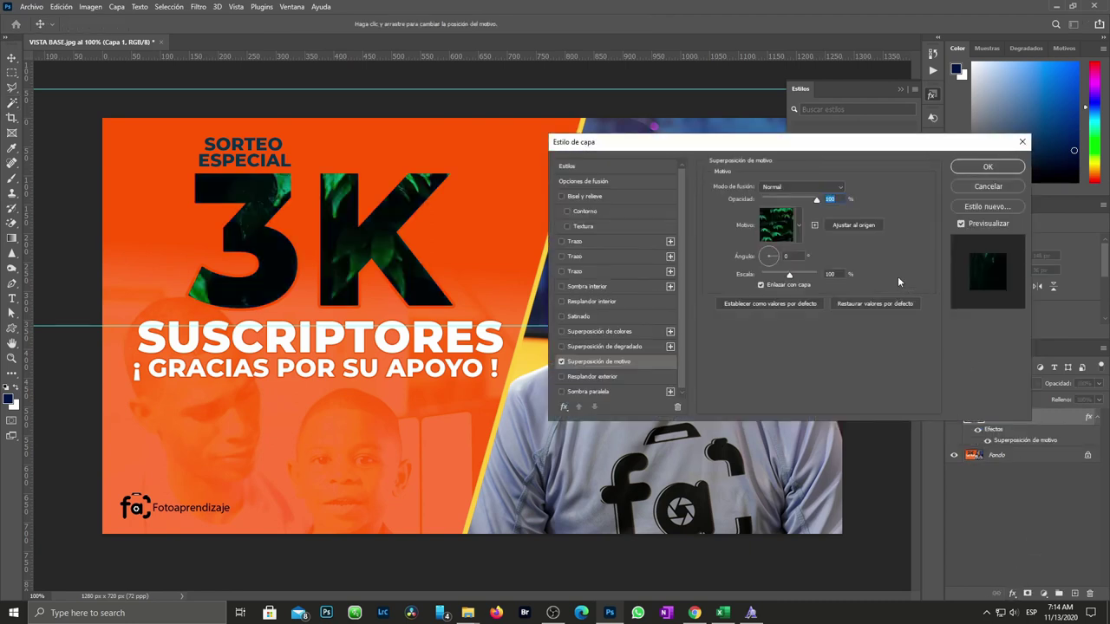
click(798, 237)
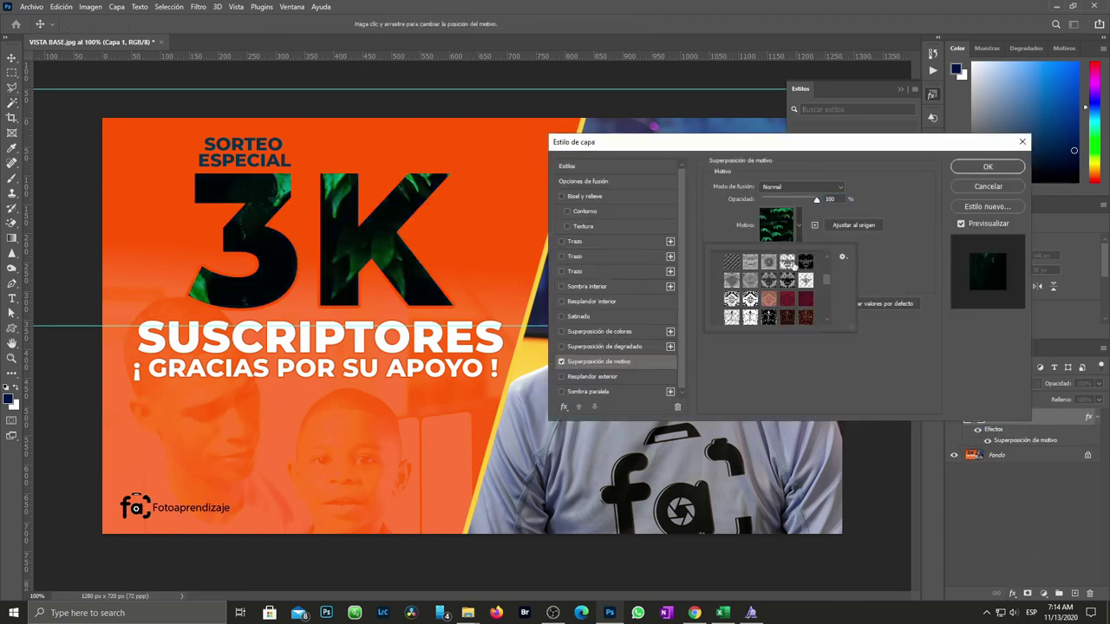
scroll(805, 296, up, 1)
scroll(805, 297, up, 2)
scroll(805, 297, up, 2)
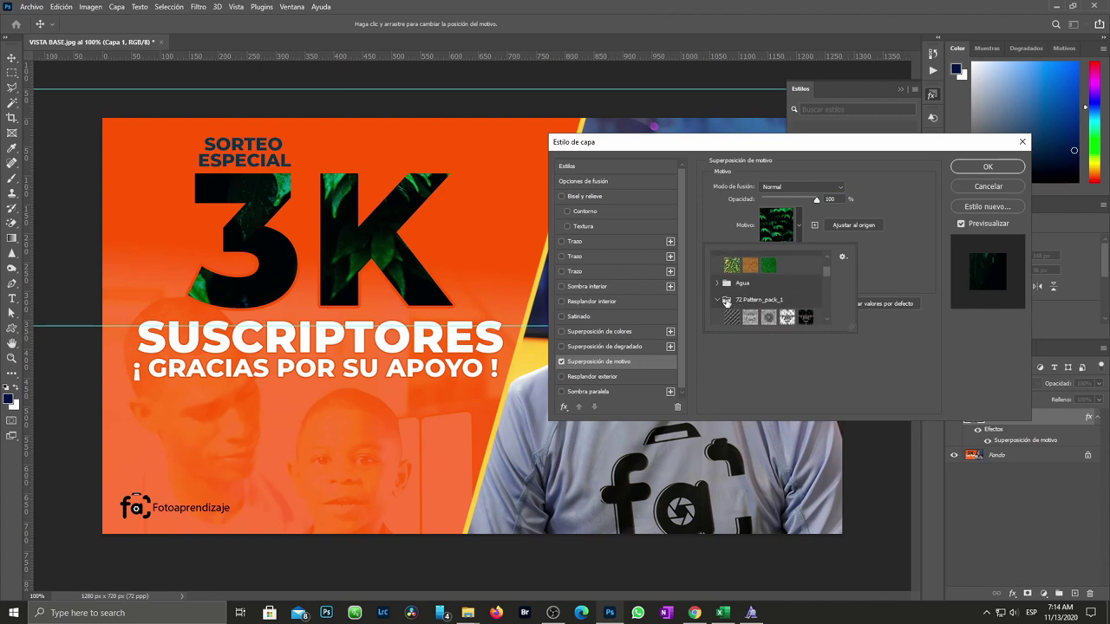
click(716, 299)
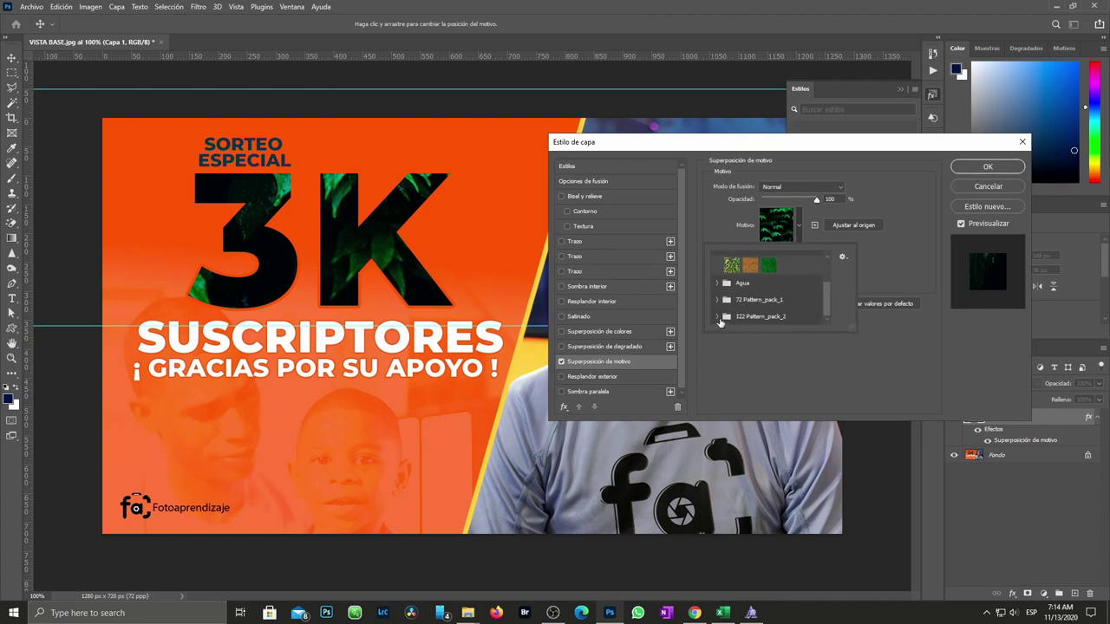
click(718, 316)
Step: Preview several stripe patterns on 3K, settling on black with white diagonal stripes
click(751, 298)
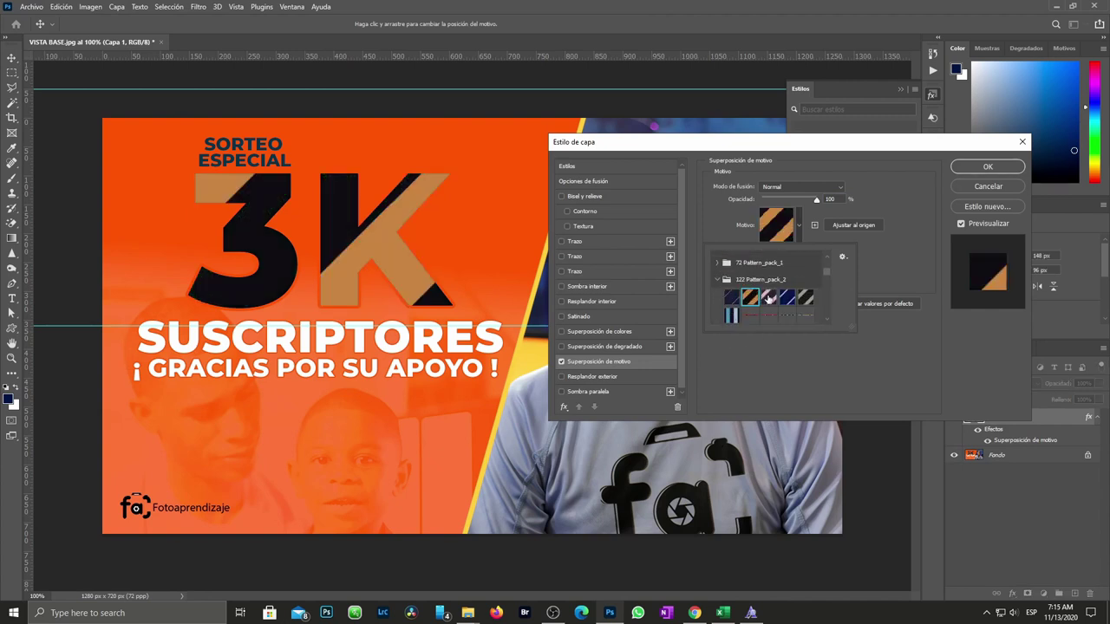
click(769, 297)
scroll(788, 298, down, 1)
click(787, 306)
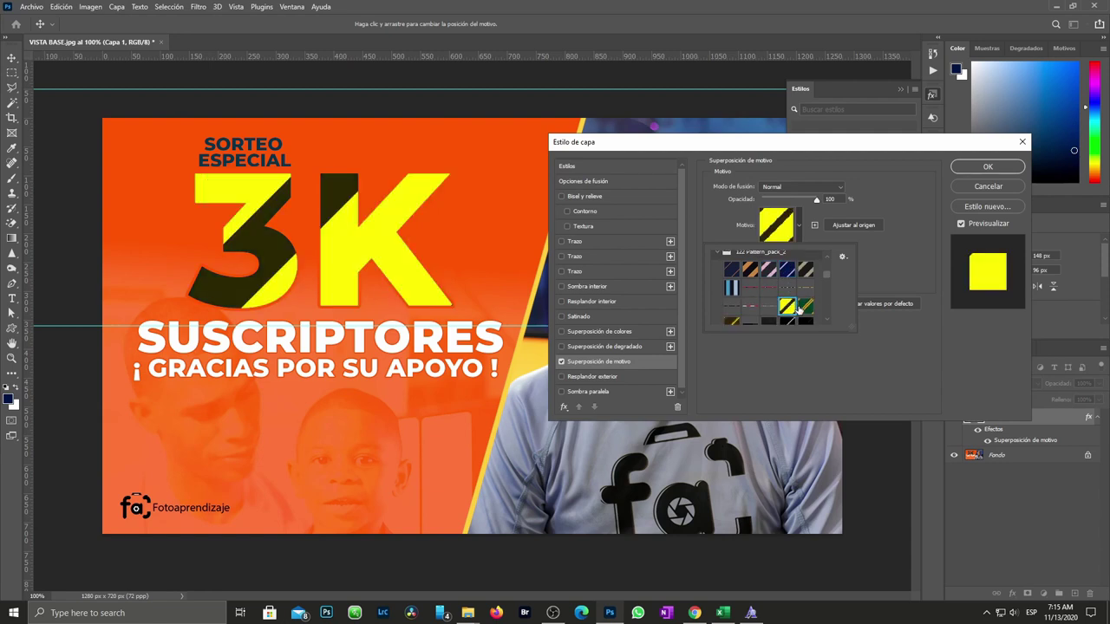
scroll(799, 310, down, 2)
click(804, 320)
click(788, 287)
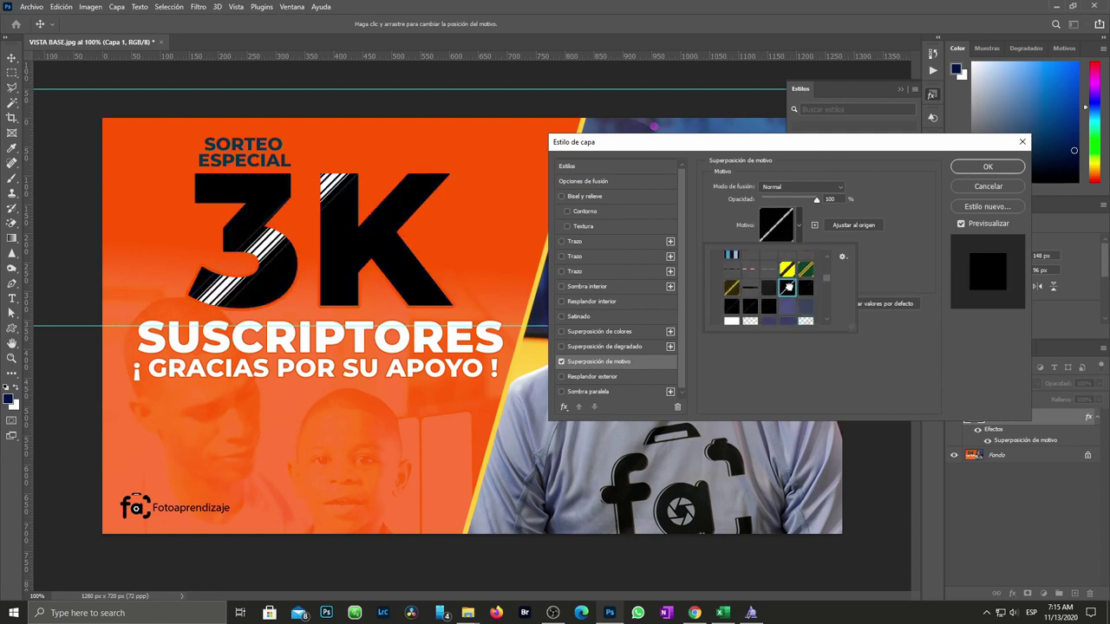